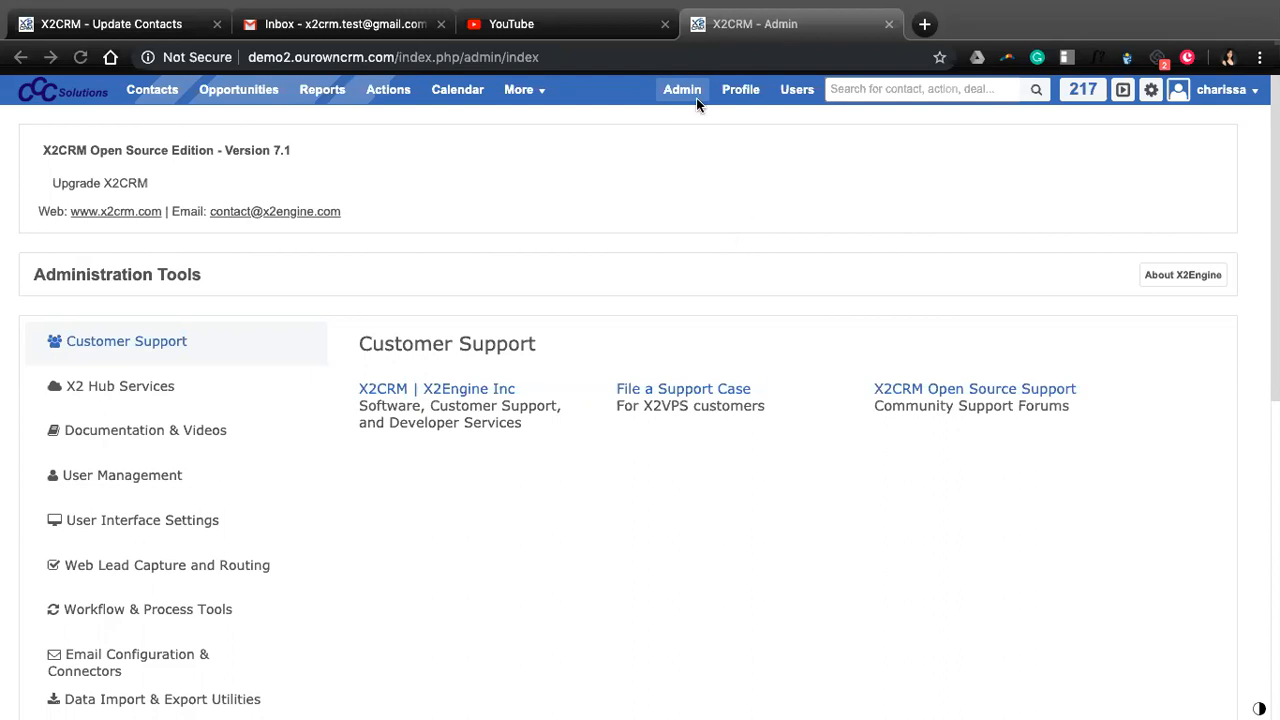
# - Open the Dropdown Editor from the X2Studio customization tools in the administration settings
pyautogui.scroll(-3, 494, 272)
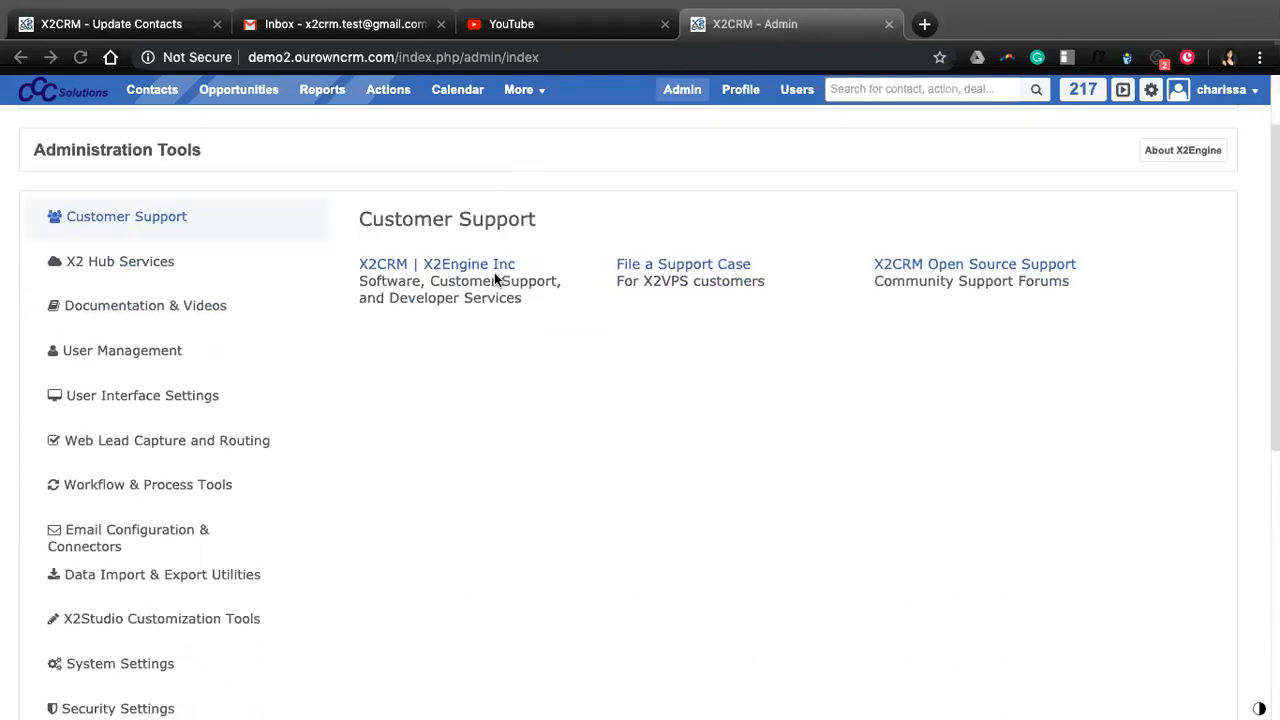
pyautogui.click(163, 554)
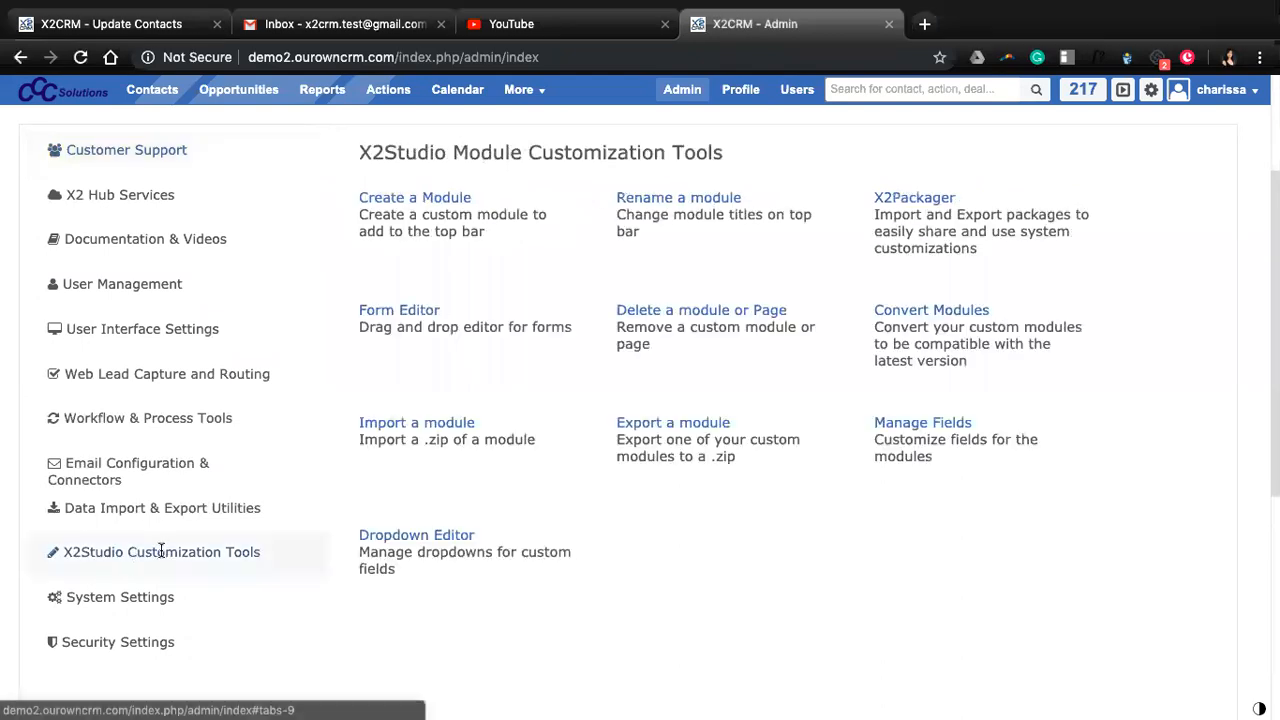
pyautogui.click(420, 536)
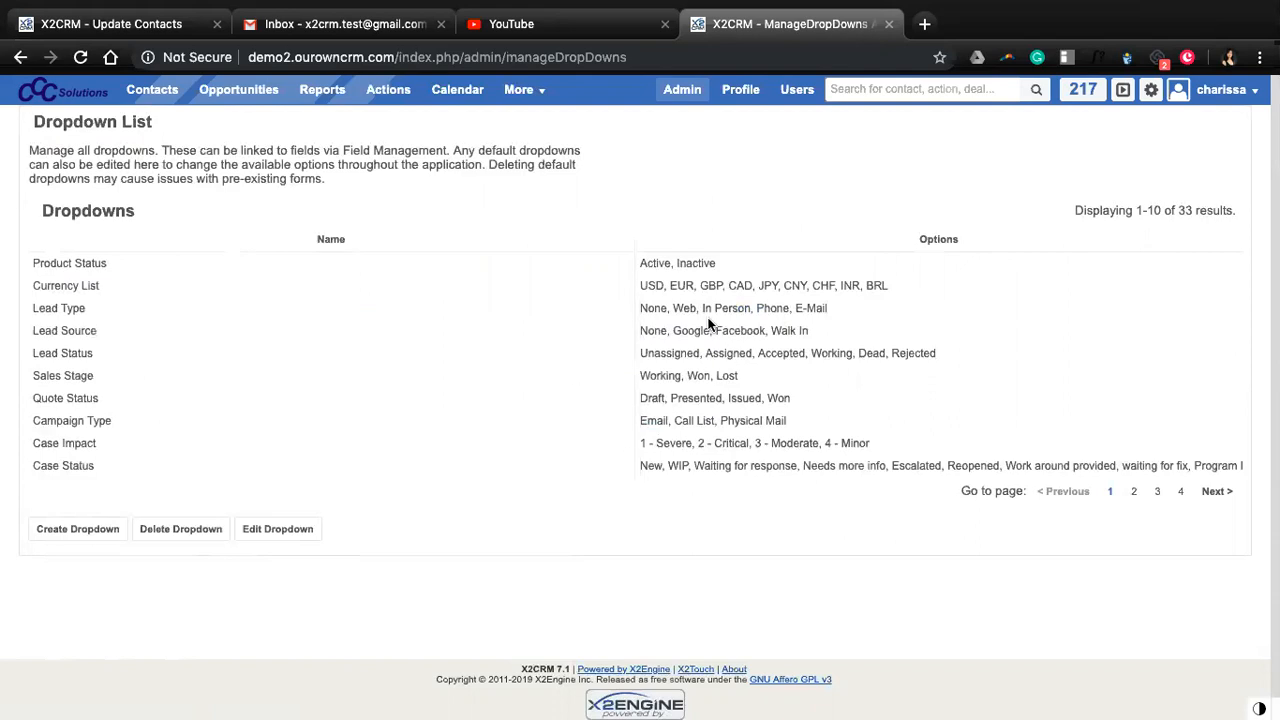
# - Examine the choices of the Team, Group and Contact Type dropdowns on the open contact record, and return to the dropdown list
pyautogui.click(94, 28)
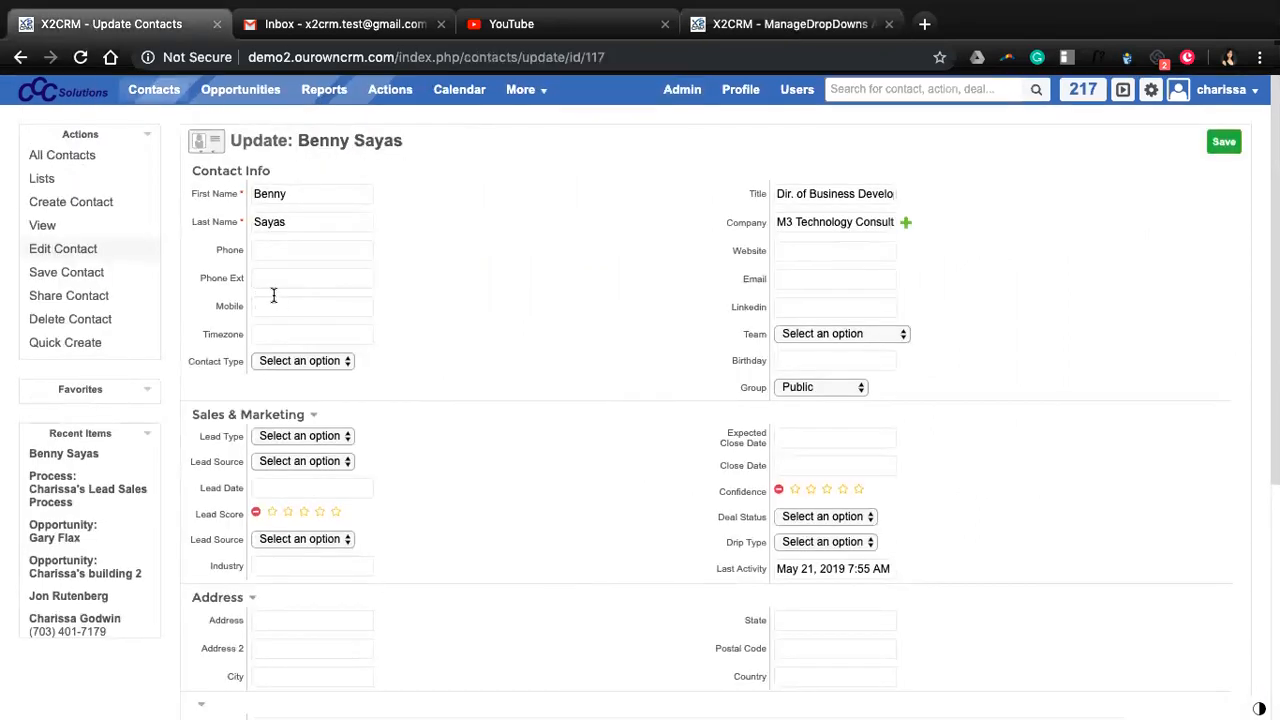
pyautogui.click(861, 334)
pyautogui.click(575, 338)
pyautogui.click(812, 389)
pyautogui.click(812, 389)
pyautogui.click(301, 362)
pyautogui.click(301, 362)
pyautogui.click(787, 33)
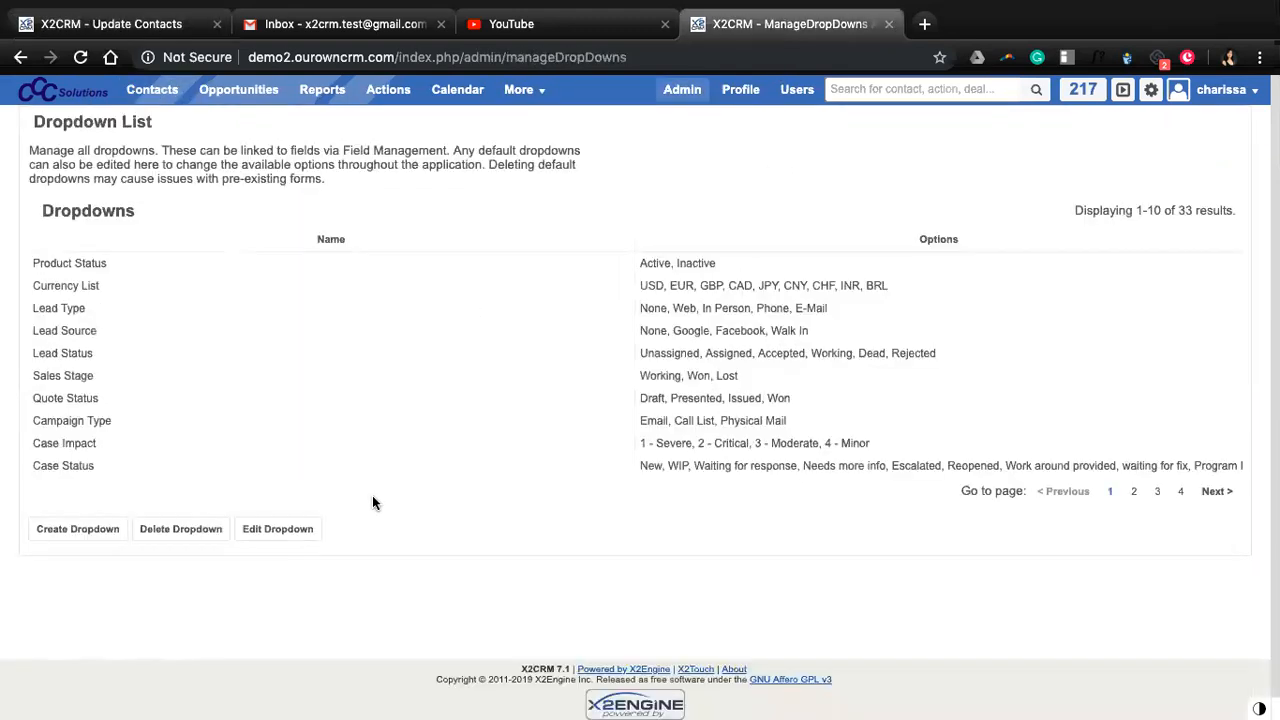
# - Start a new dropdown and name it Contact Type
pyautogui.scroll(-1, 372, 495)
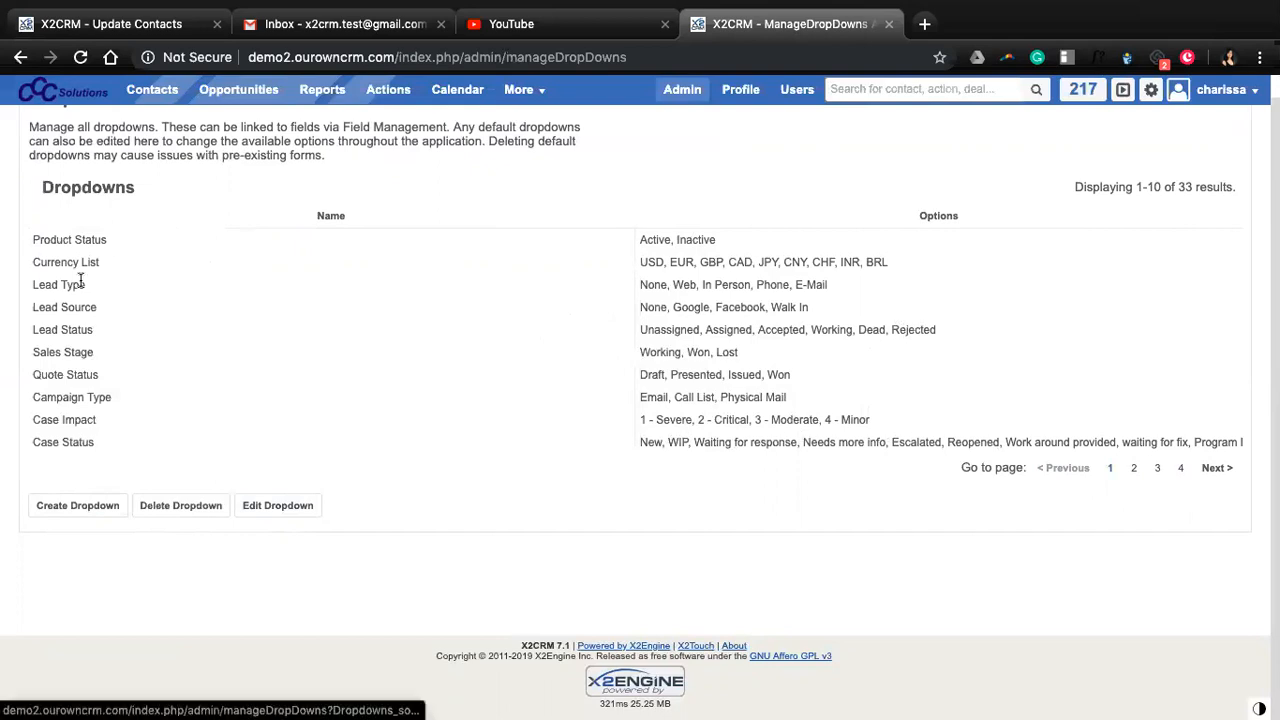
pyautogui.click(98, 517)
pyautogui.scroll(-3, 398, 536)
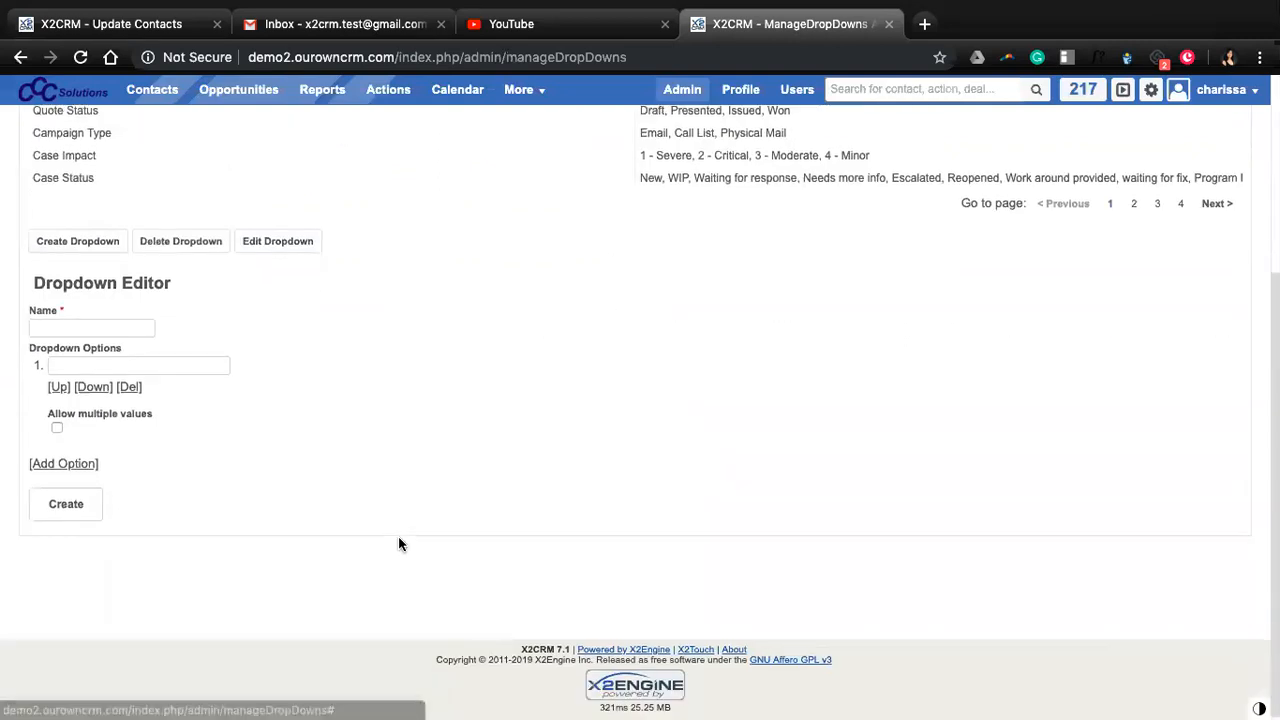
pyautogui.click(86, 322)
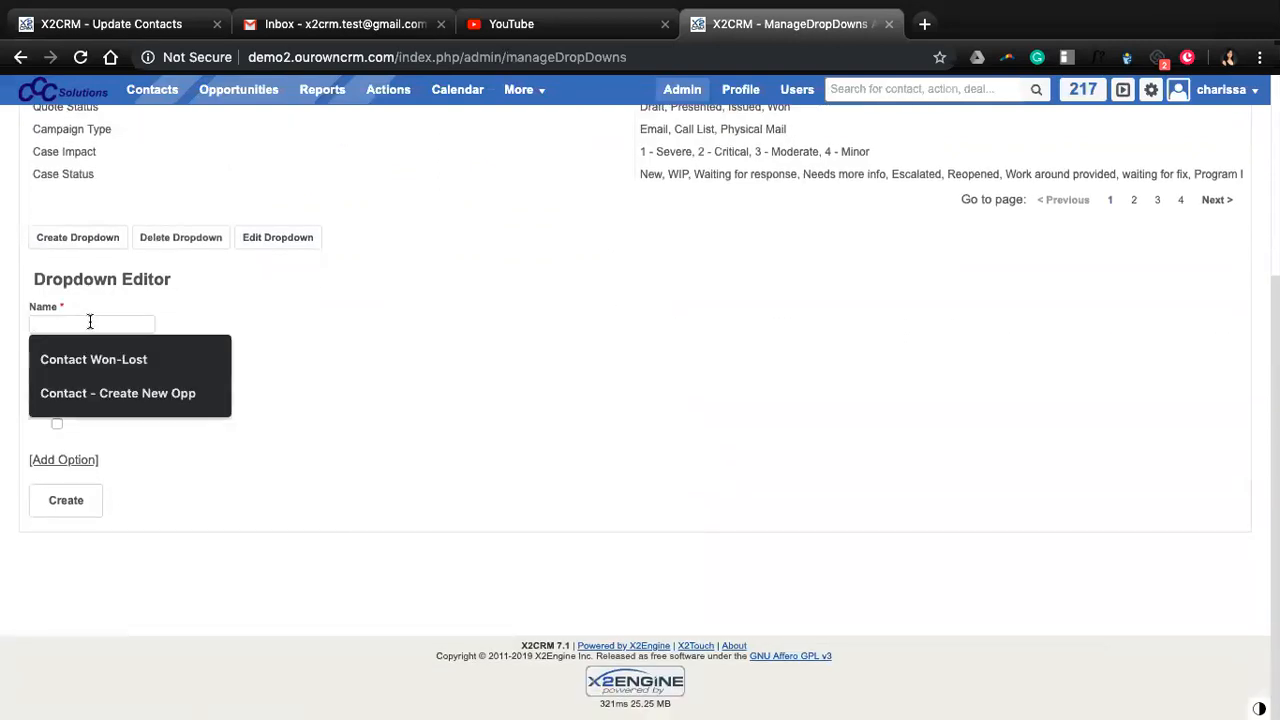
pyautogui.click(191, 283)
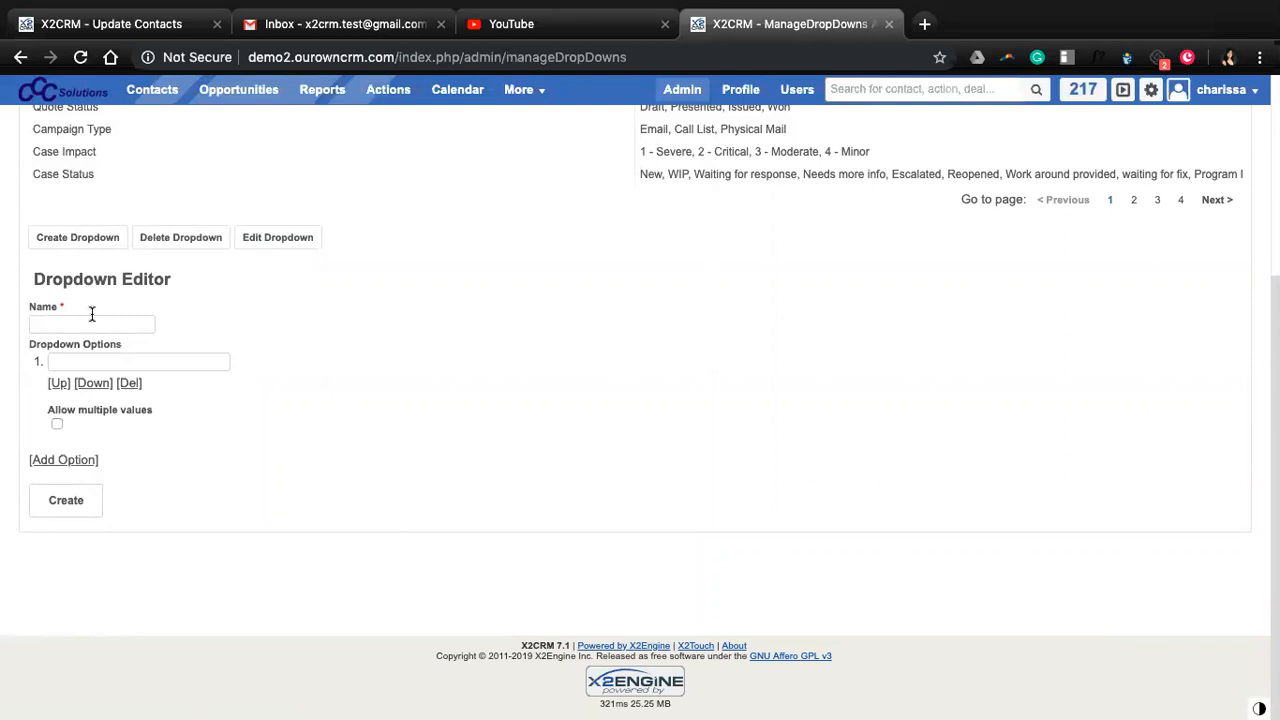
pyautogui.click(91, 316)
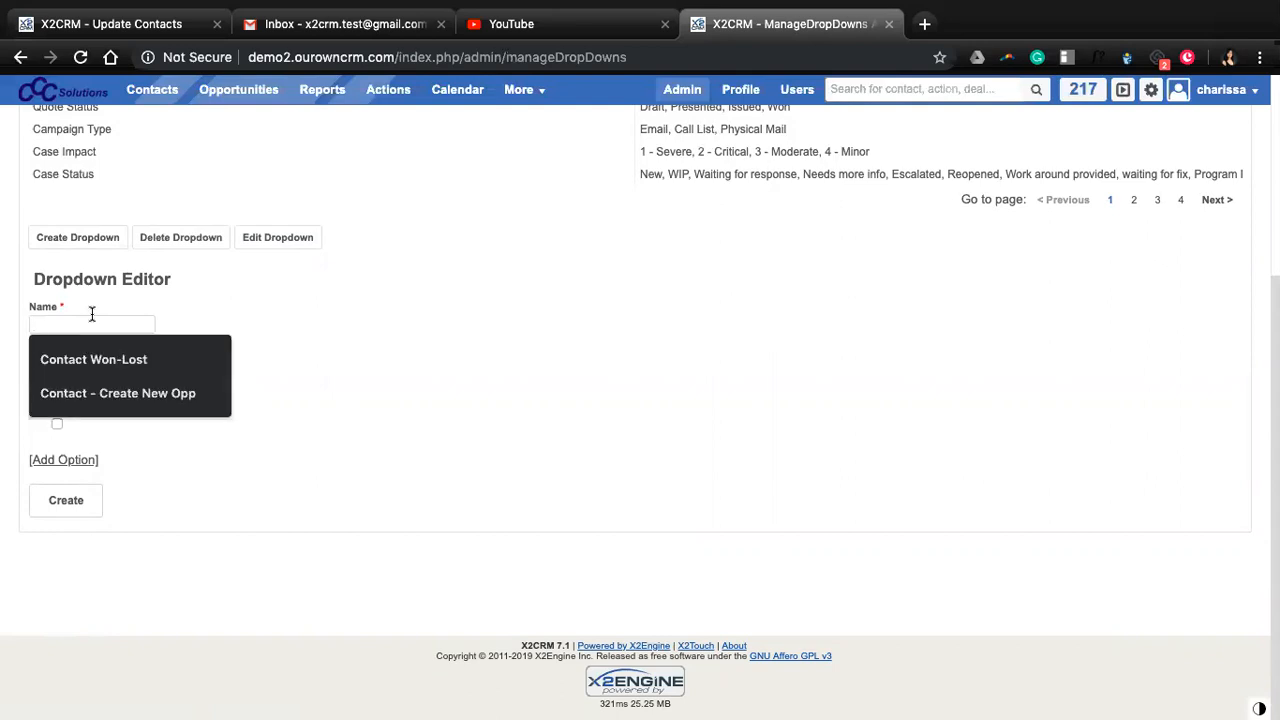
pyautogui.write('Contact ')
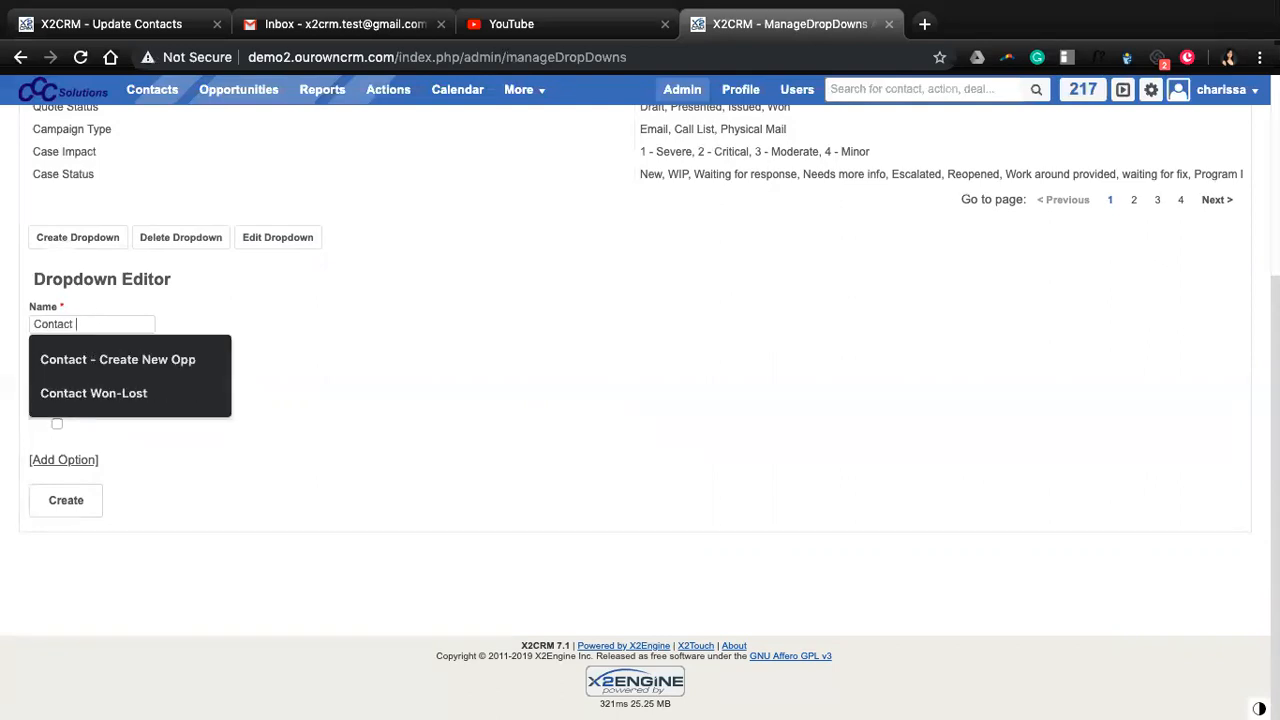
pyautogui.write('Type')
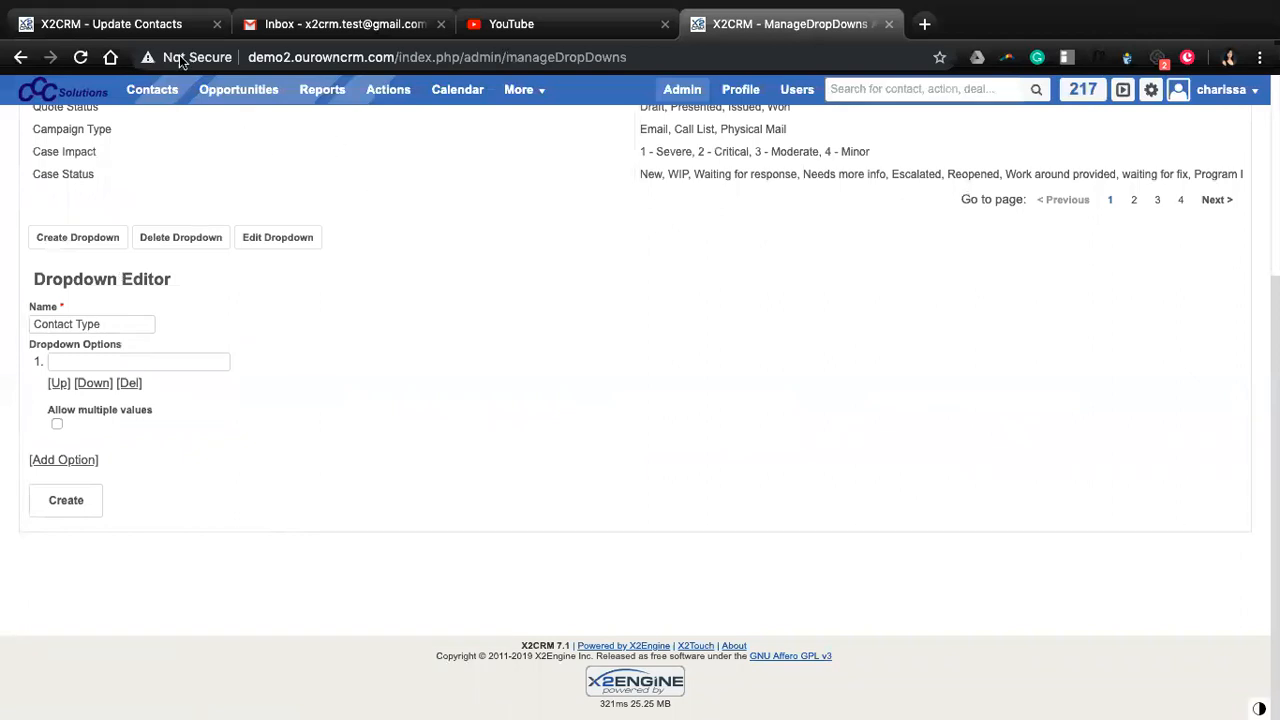
# - Check the existing Contact Type choices on the contact record and return to the dropdown editor
pyautogui.click(110, 24)
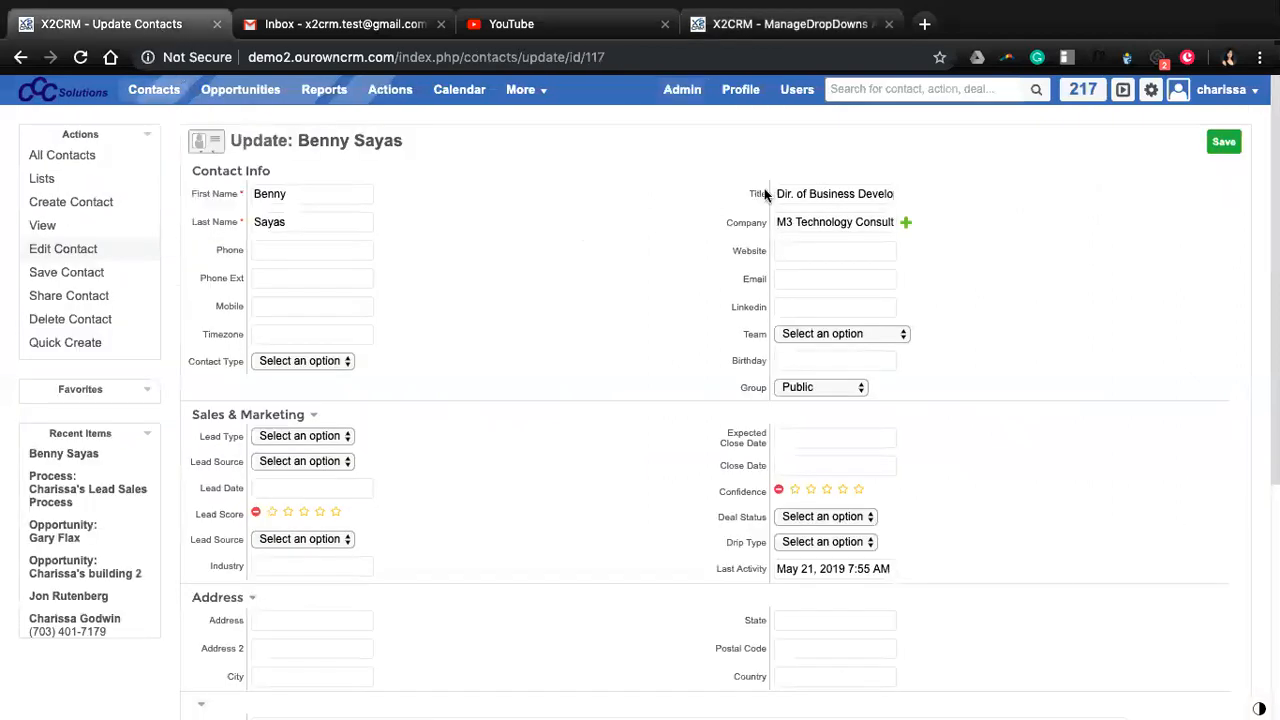
pyautogui.click(320, 366)
pyautogui.click(298, 345)
pyautogui.click(308, 368)
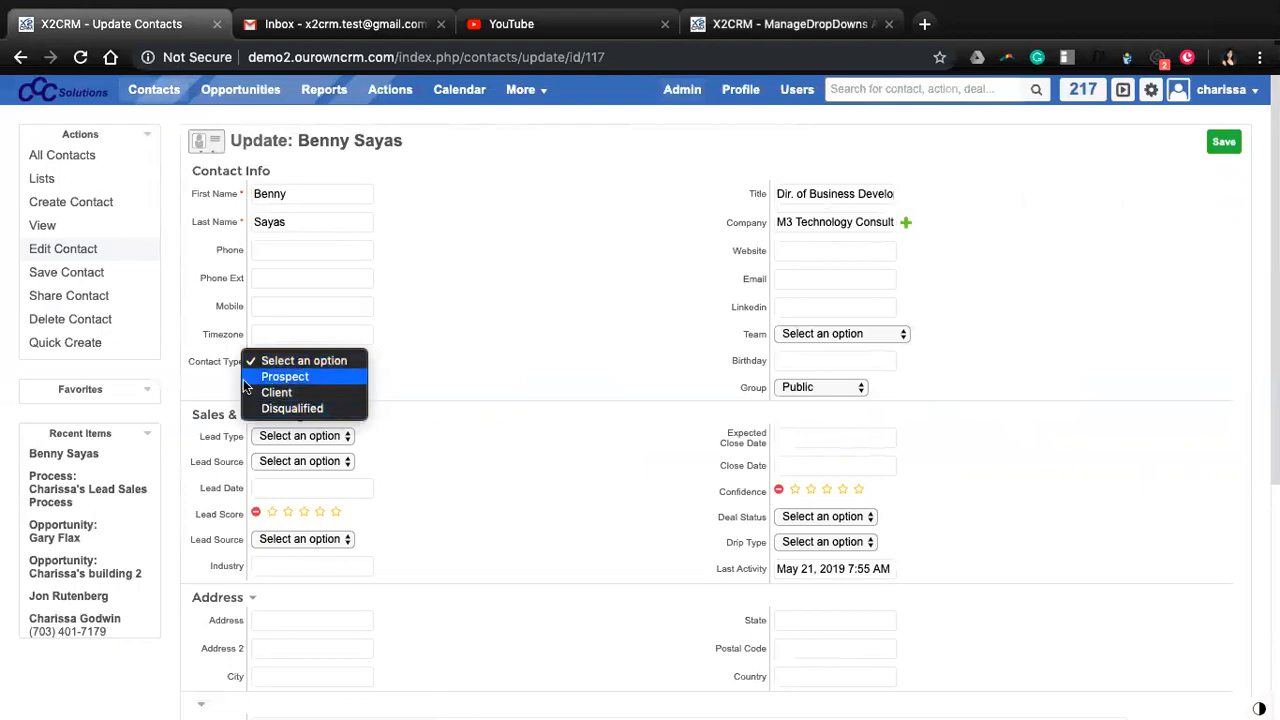
pyautogui.click(661, 200)
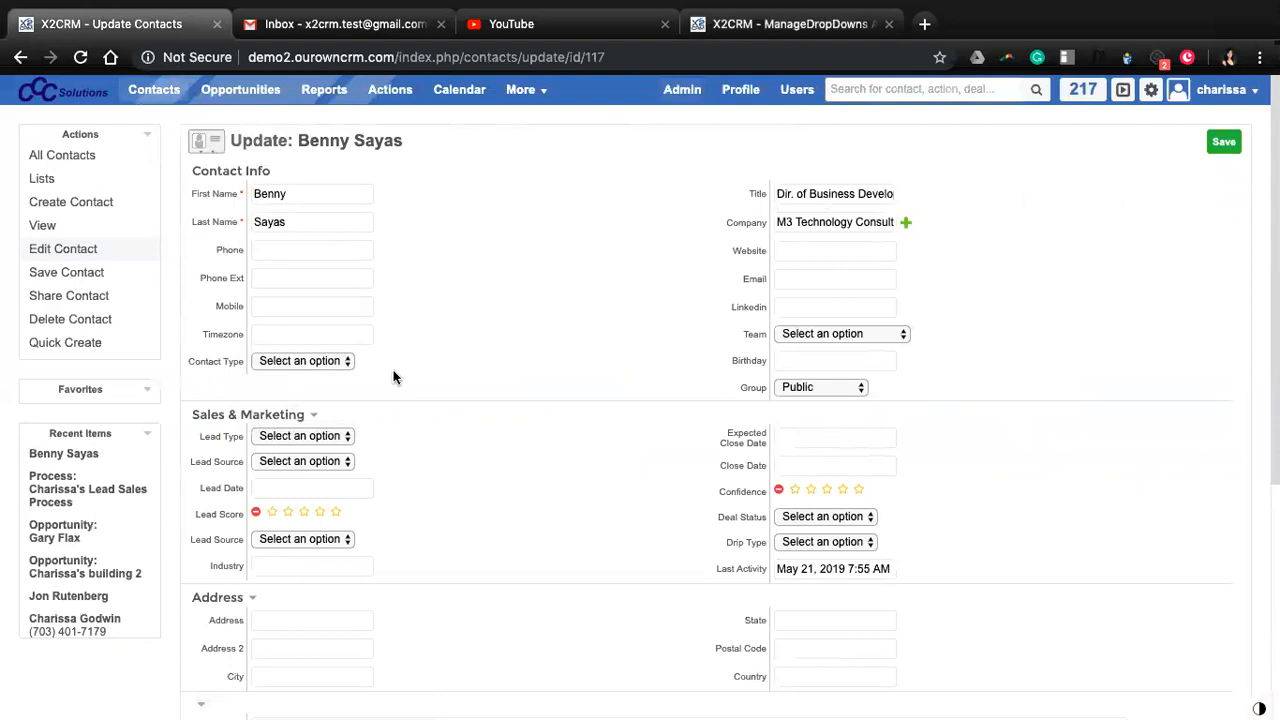
pyautogui.click(760, 24)
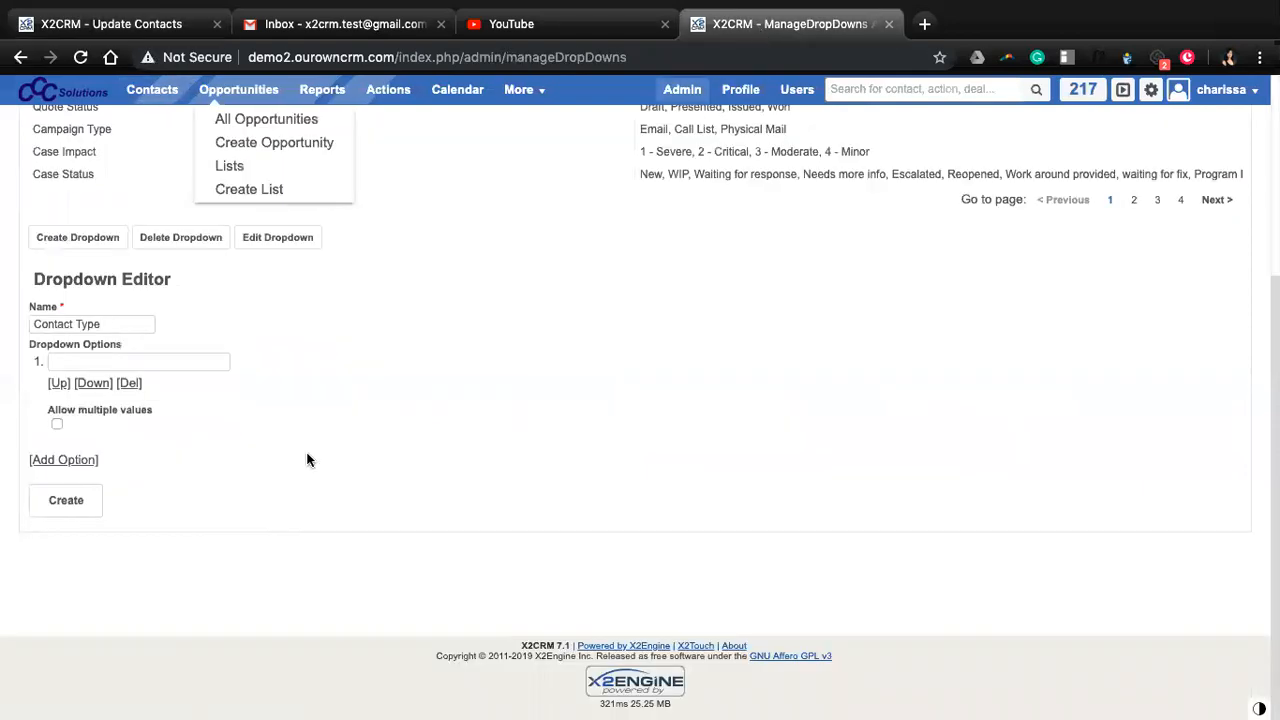
# - Change the new dropdown's name to Account Type
pyautogui.click(33, 324)
pyautogui.write('Account')
pyautogui.press('Delete')
pyautogui.press('Delete')
pyautogui.press('Delete')
pyautogui.press('Delete')
pyautogui.press('Delete')
pyautogui.press('Delete')
pyautogui.press('Delete')
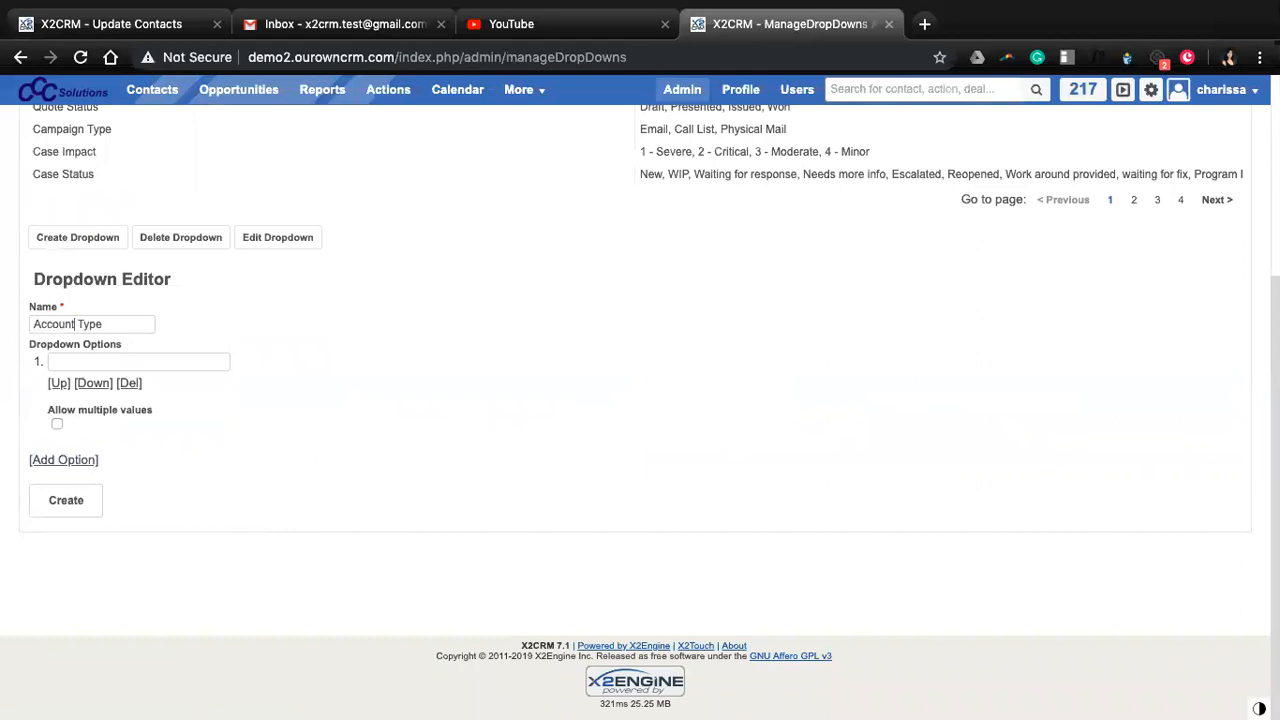
# - Enter Company and Business as the first two options of the Account Type dropdown
pyautogui.click(223, 362)
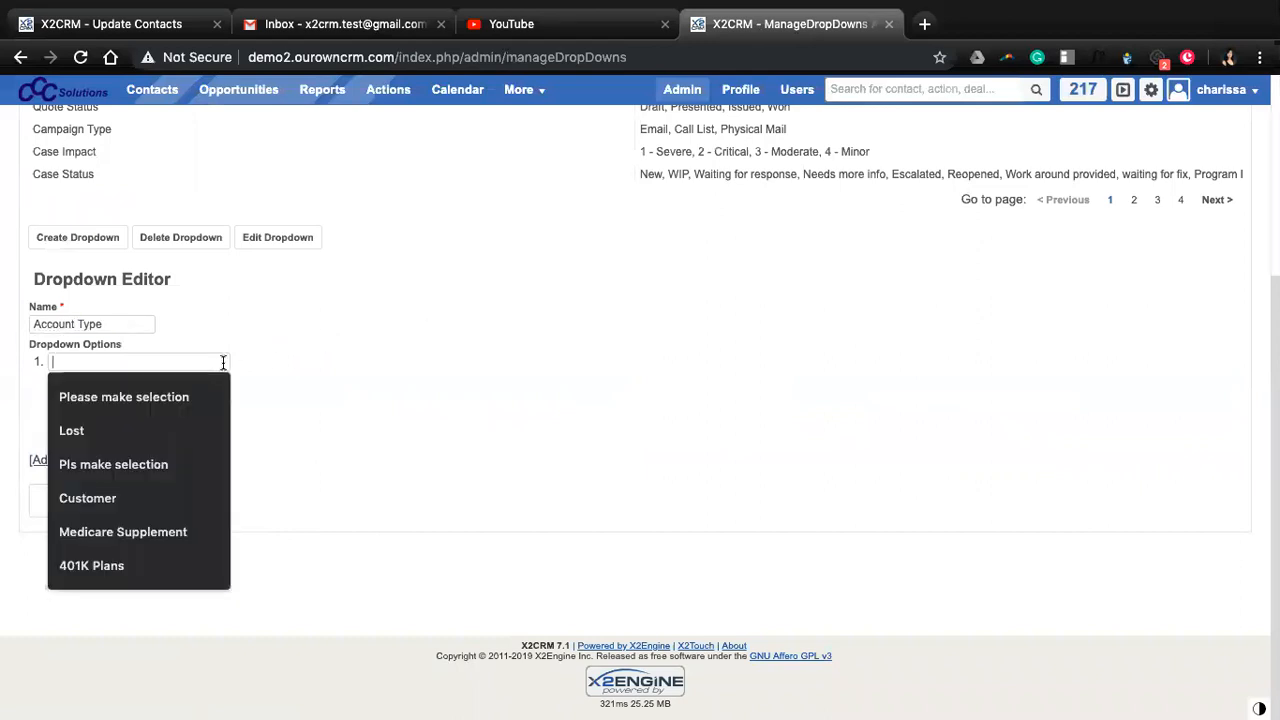
pyautogui.click(374, 145)
pyautogui.click(157, 362)
pyautogui.write('Company')
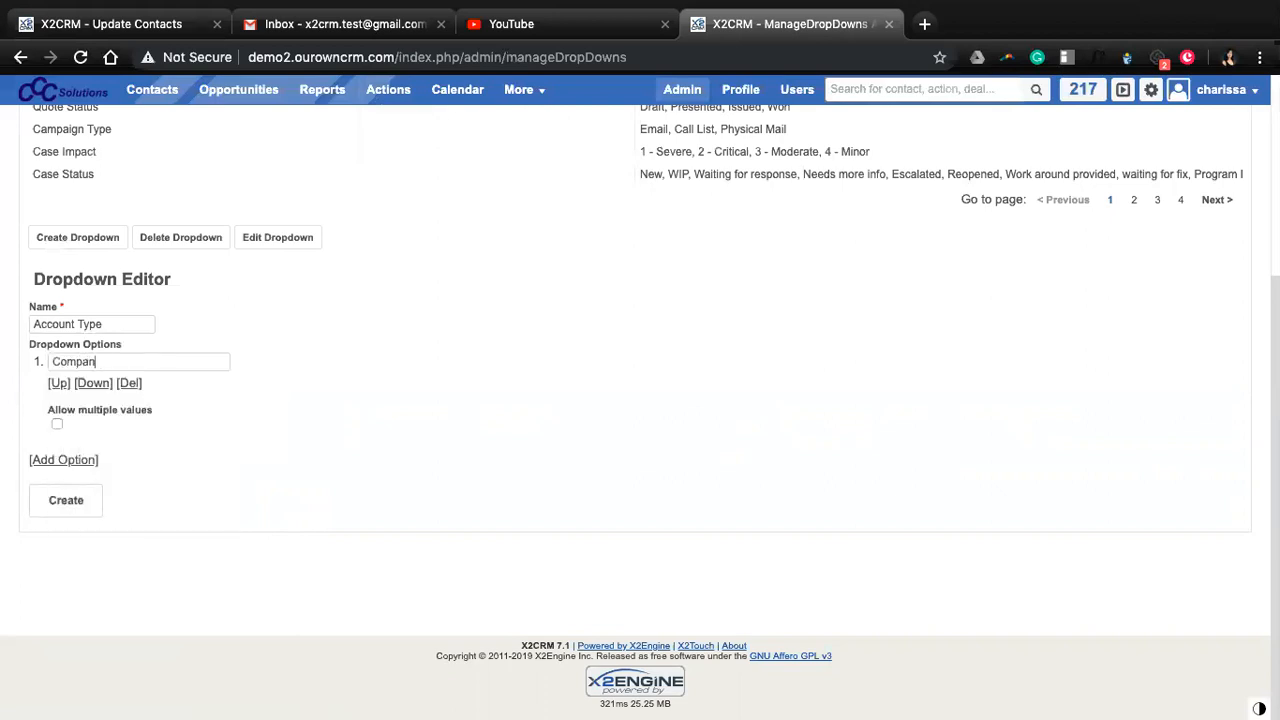
pyautogui.click(77, 462)
pyautogui.click(91, 416)
pyautogui.write('Business')
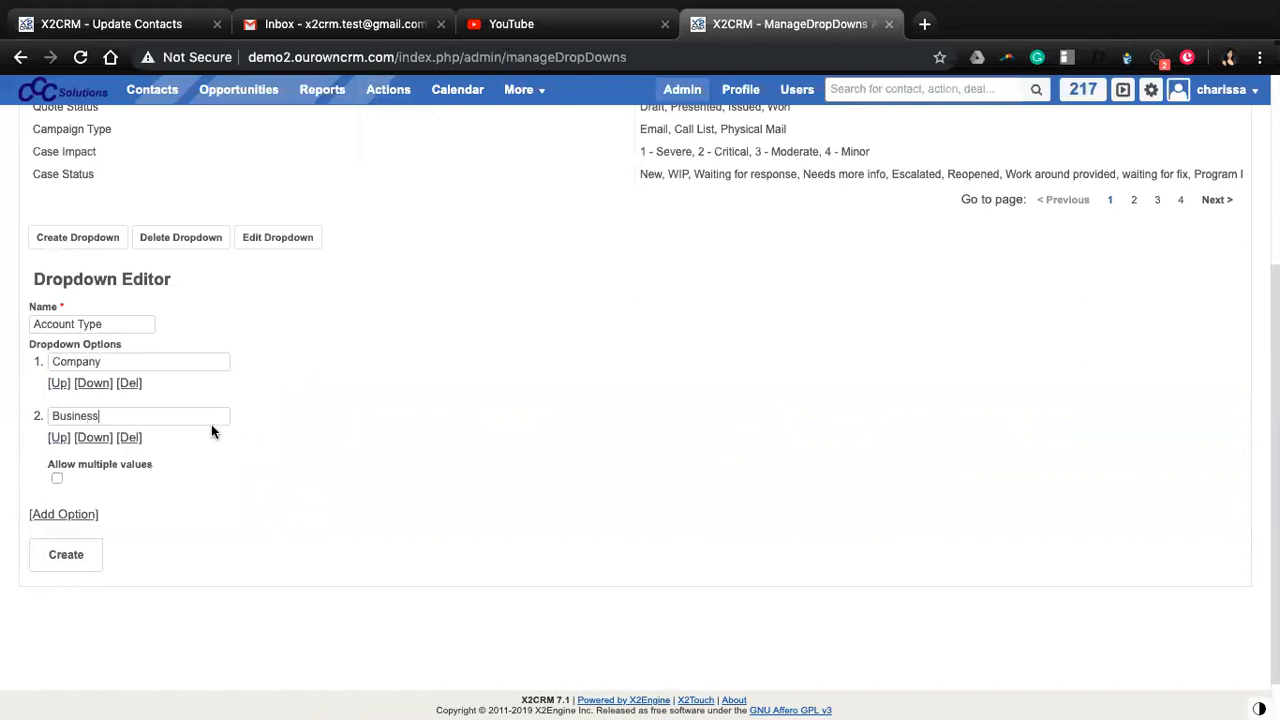
# - Add Individual and Non profit as the third and fourth options of the Account Type dropdown
pyautogui.rightClick(77, 515)
pyautogui.press('Escape')
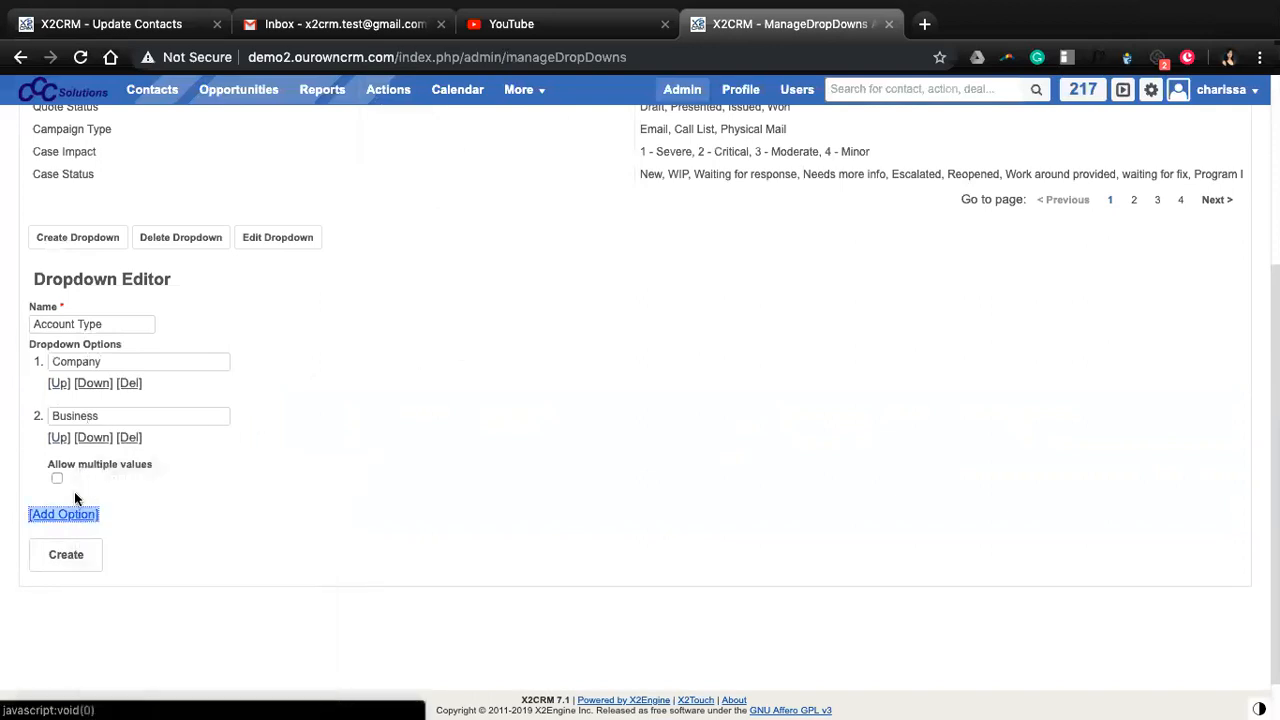
pyautogui.click(77, 514)
pyautogui.click(105, 469)
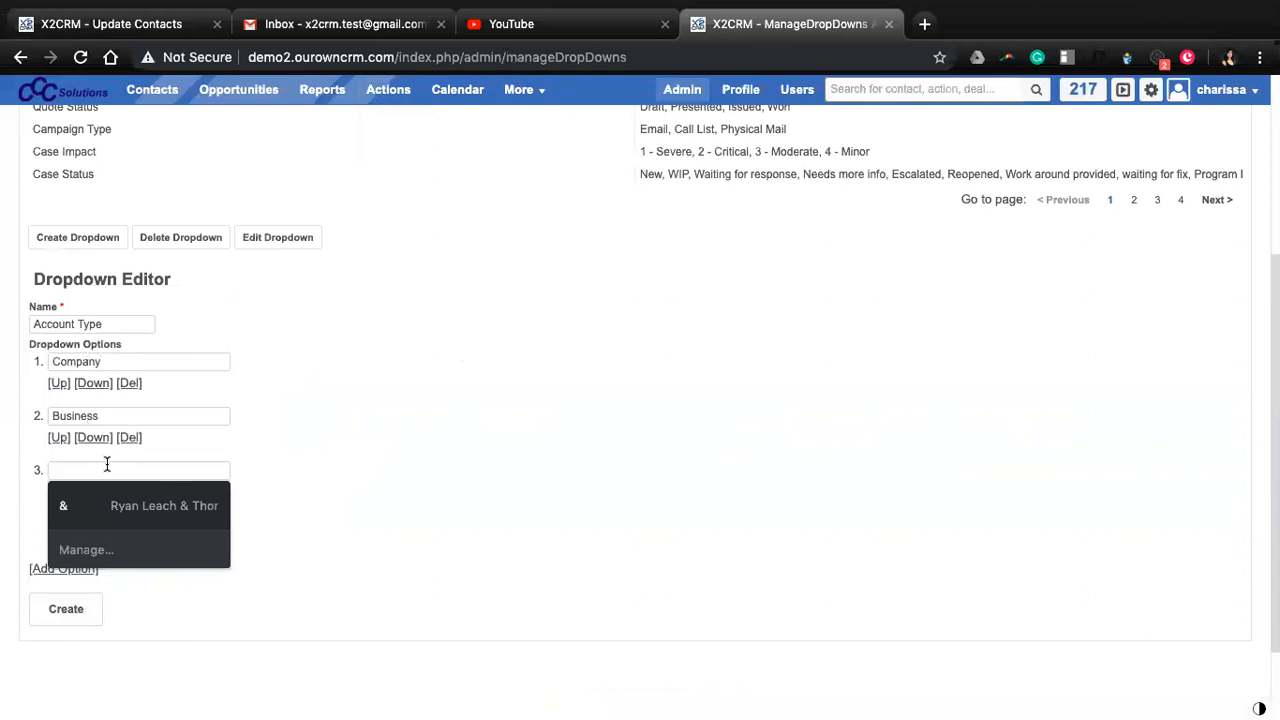
pyautogui.click(280, 440)
pyautogui.click(167, 462)
pyautogui.write('Individual')
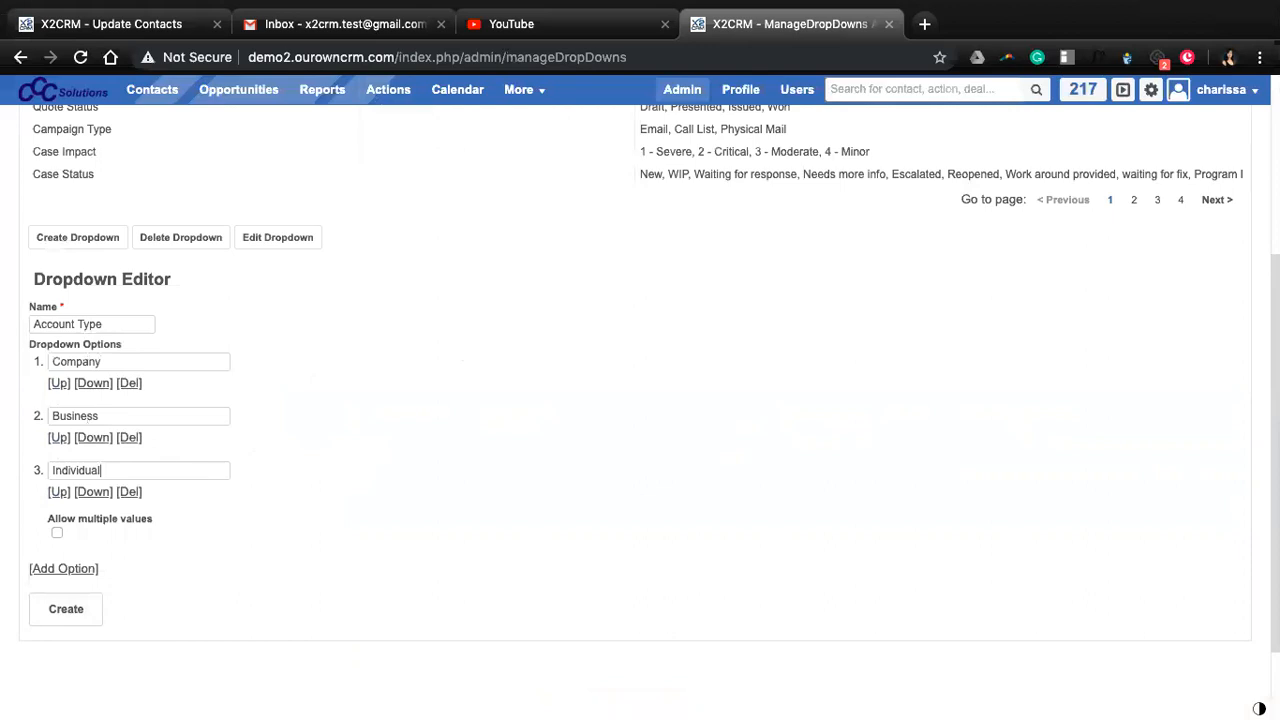
pyautogui.click(63, 568)
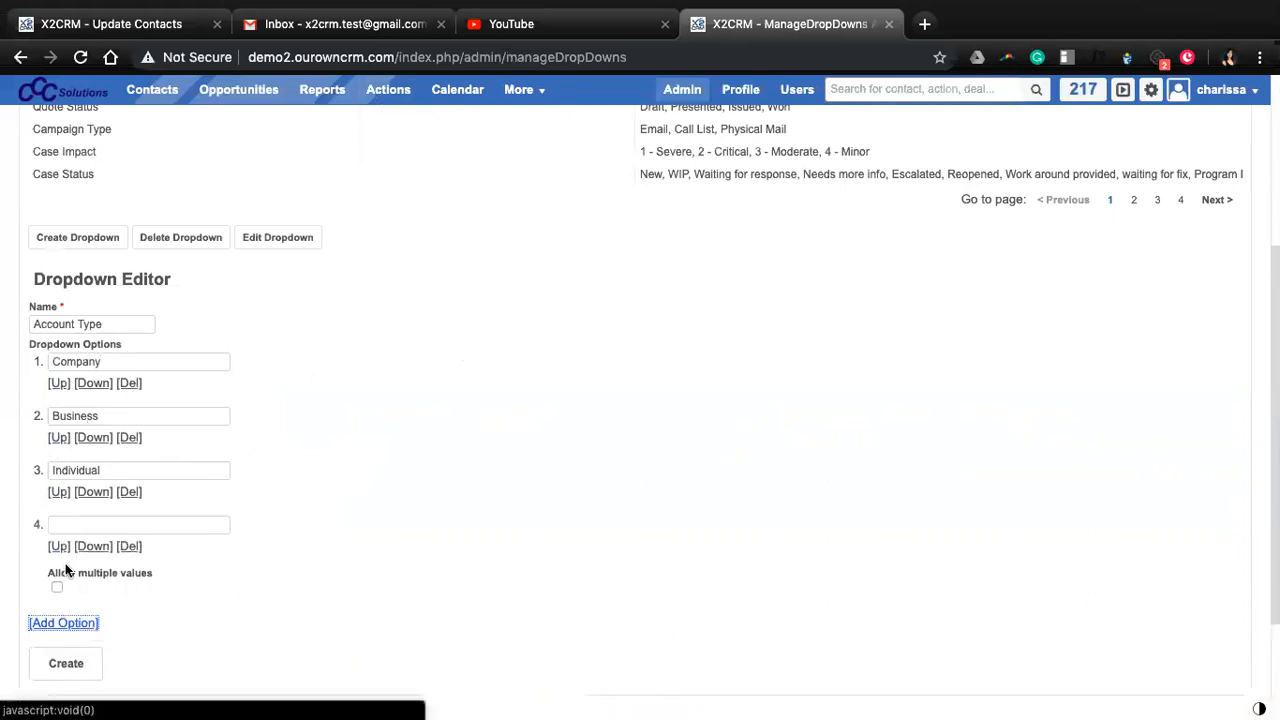
pyautogui.click(158, 521)
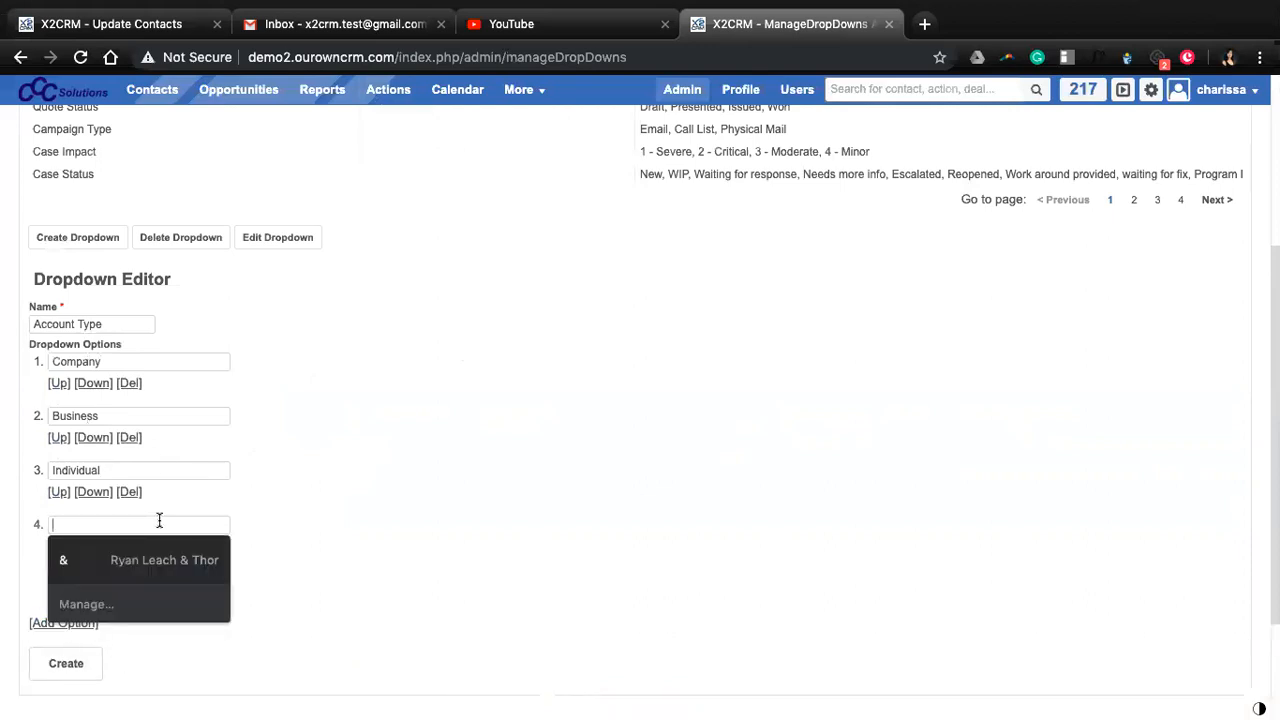
pyautogui.write('Non profit')
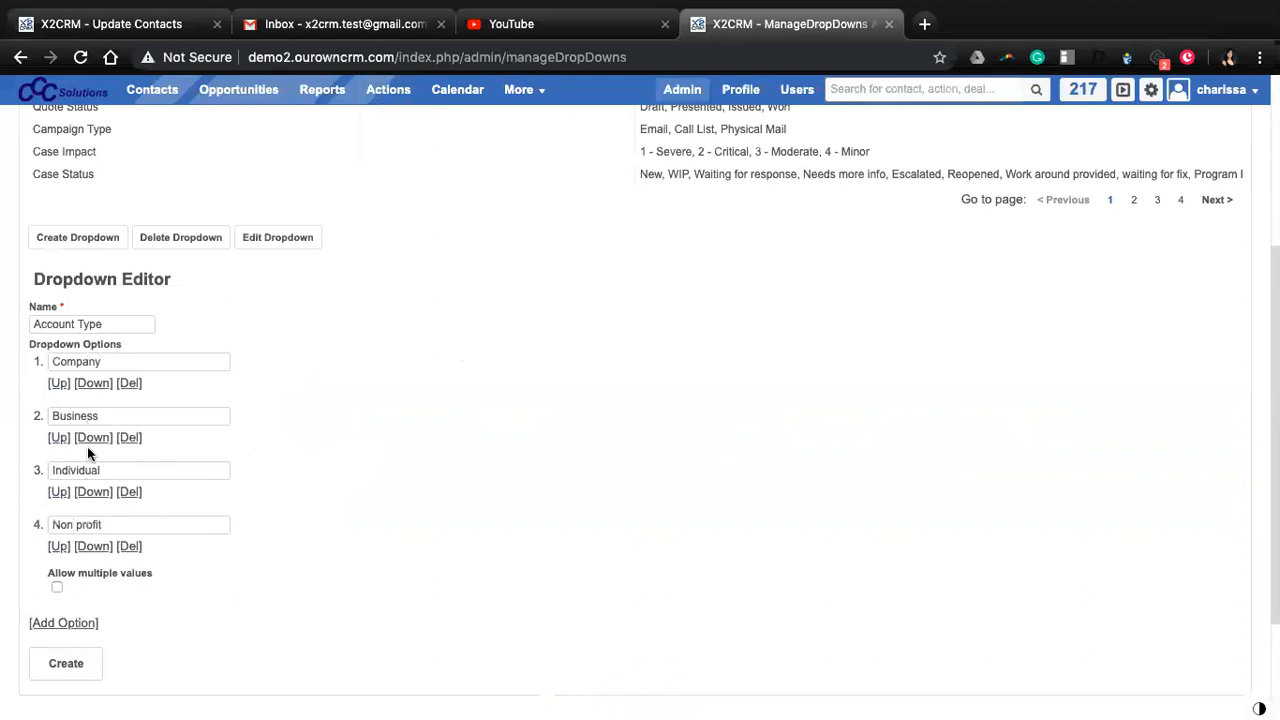
# - Delete the Company option and move Non profit above Individual in the option list
pyautogui.click(130, 386)
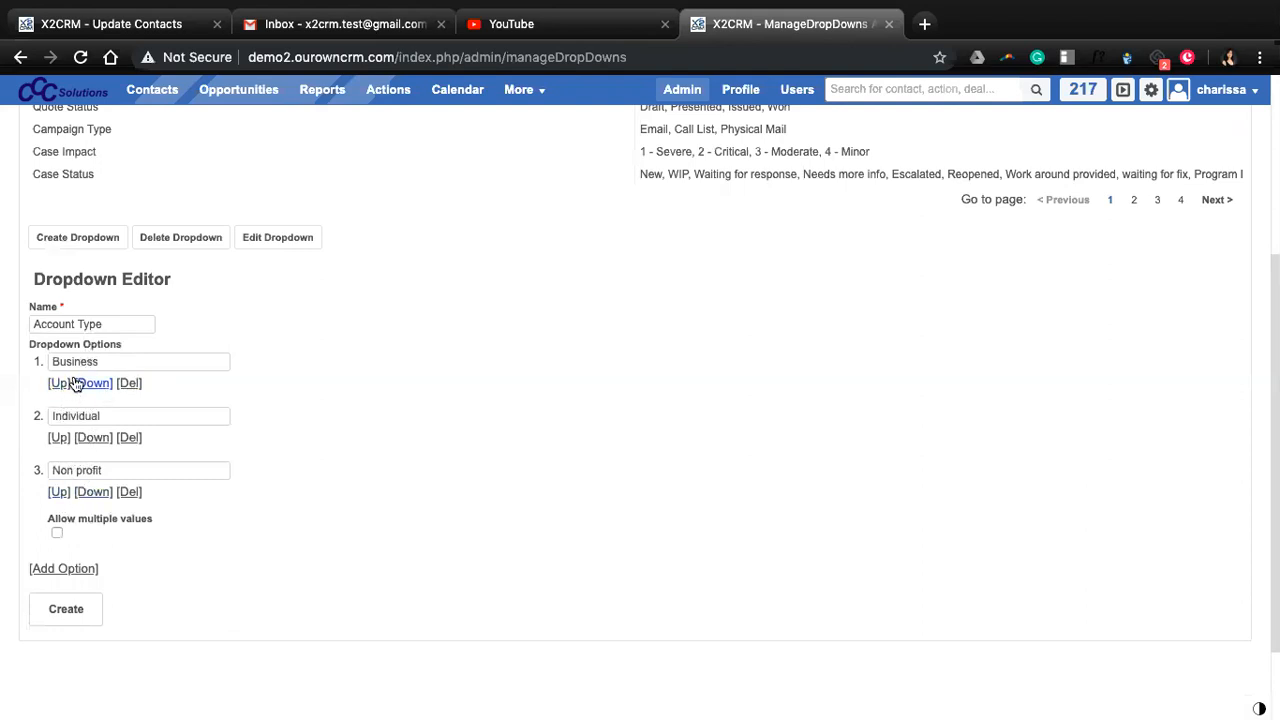
pyautogui.click(59, 492)
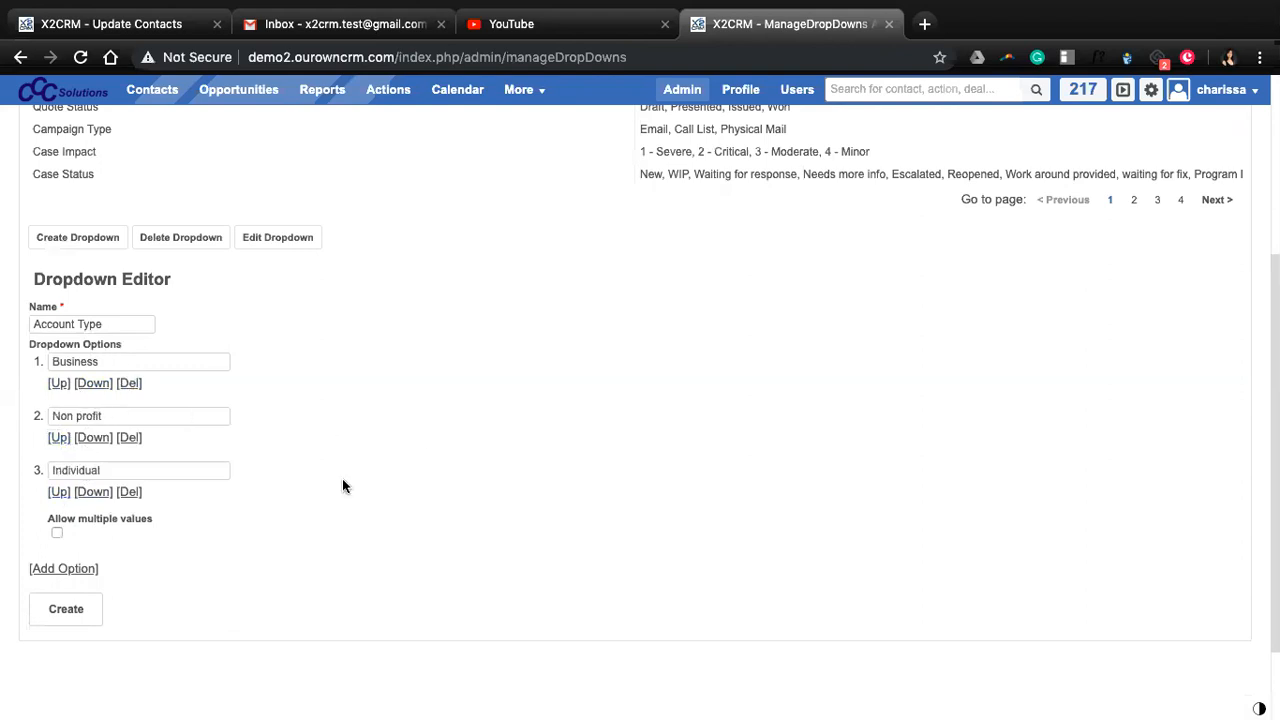
pyautogui.scroll(-2, 274, 603)
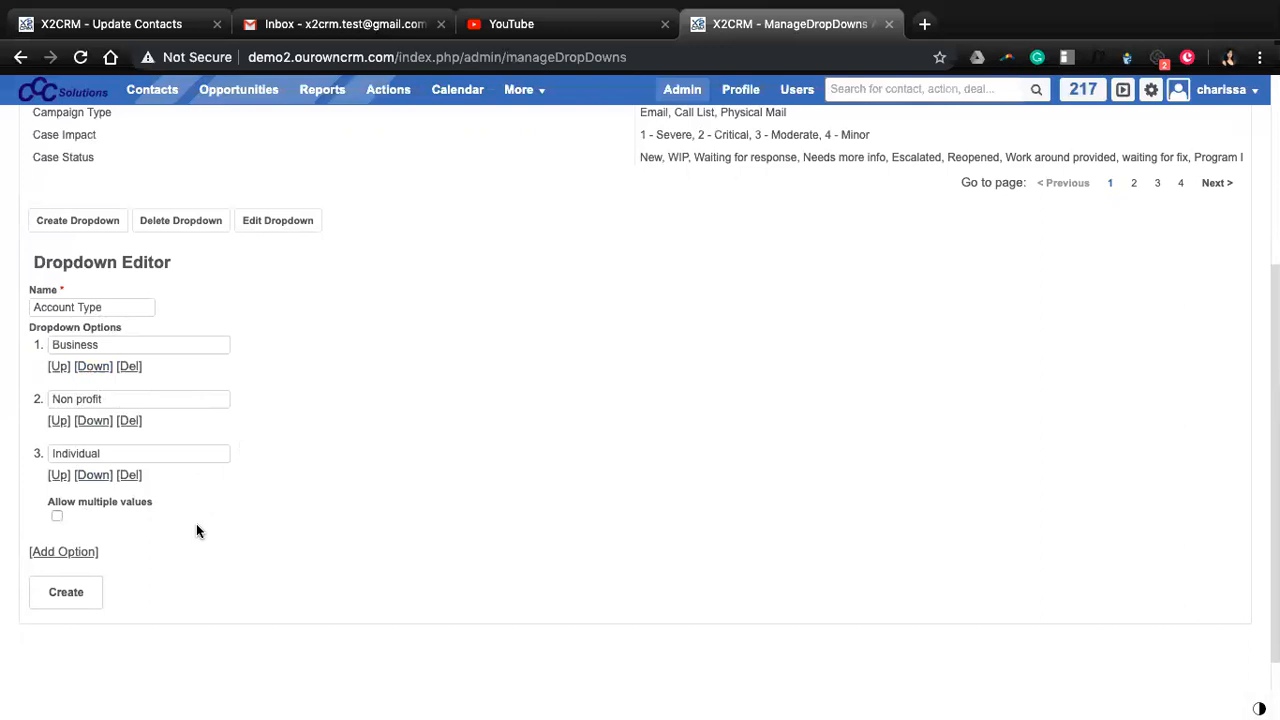
pyautogui.scroll(-1, 224, 551)
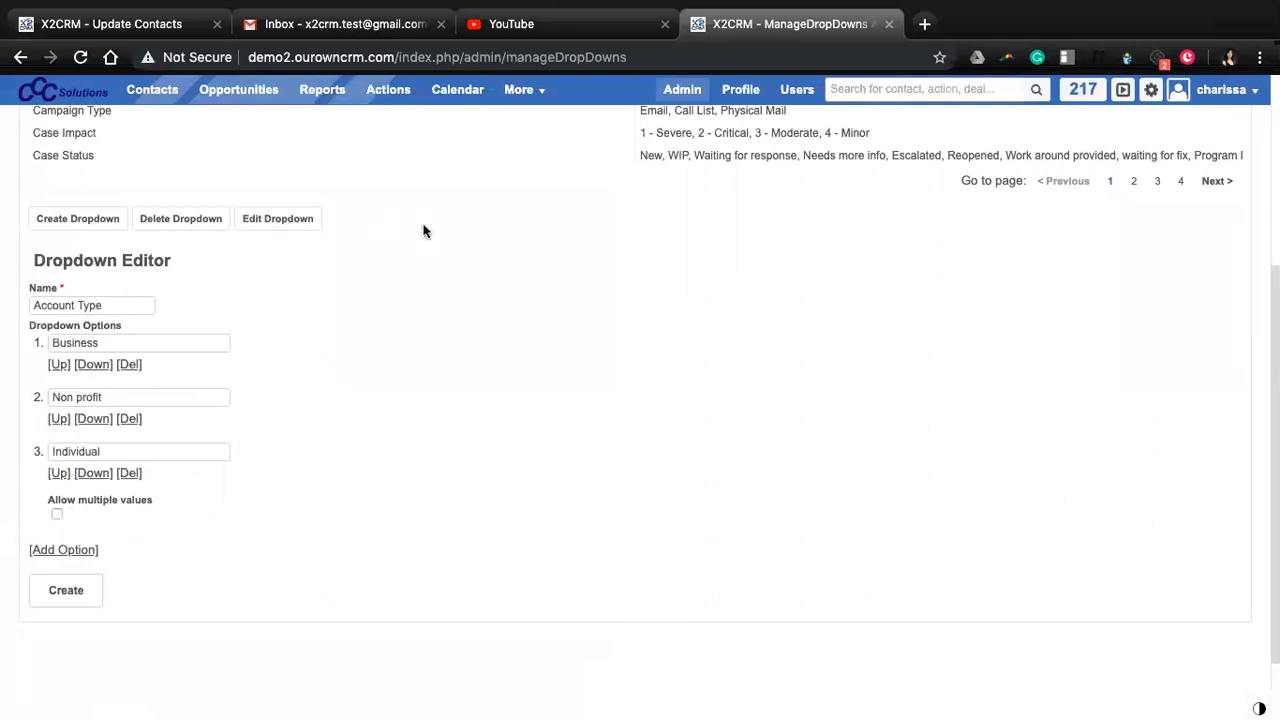
# - Review how the Contact Type and Team dropdowns present their choices on the contact record, without choosing any
pyautogui.click(111, 24)
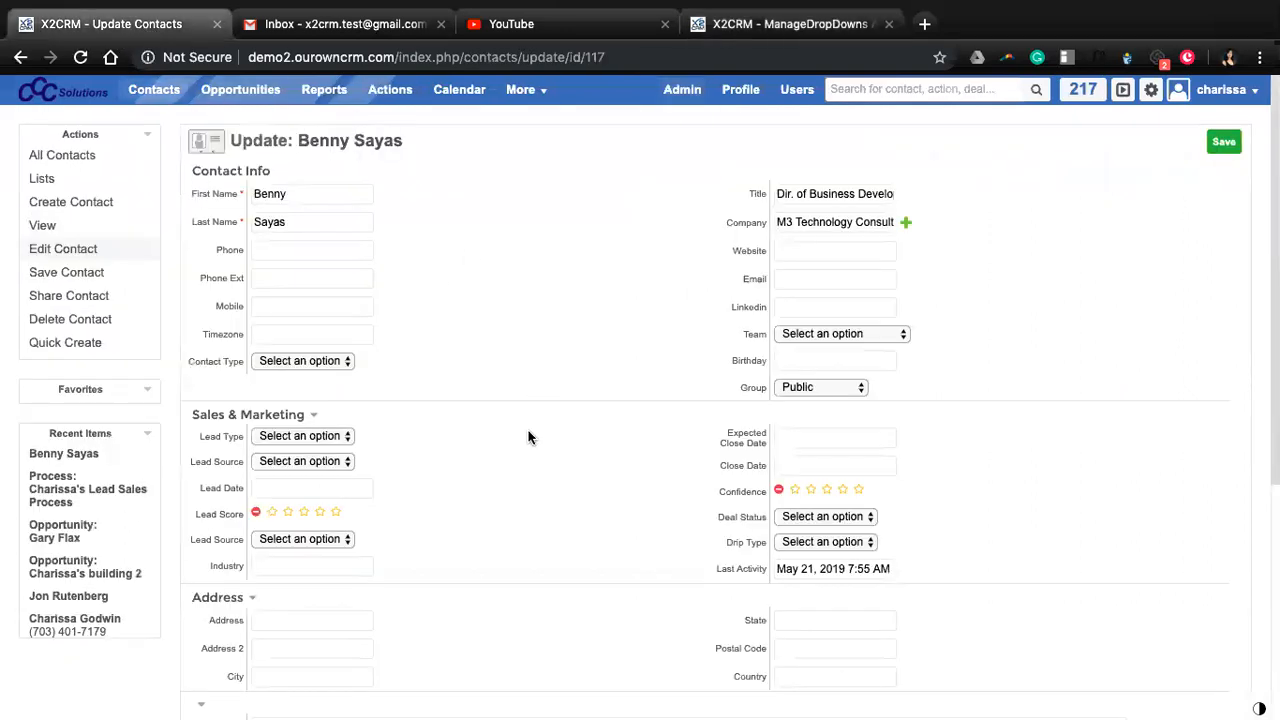
pyautogui.scroll(-1, 530, 435)
pyautogui.scroll(1, 640, 340)
pyautogui.scroll(-1, 646, 466)
pyautogui.scroll(1, 646, 466)
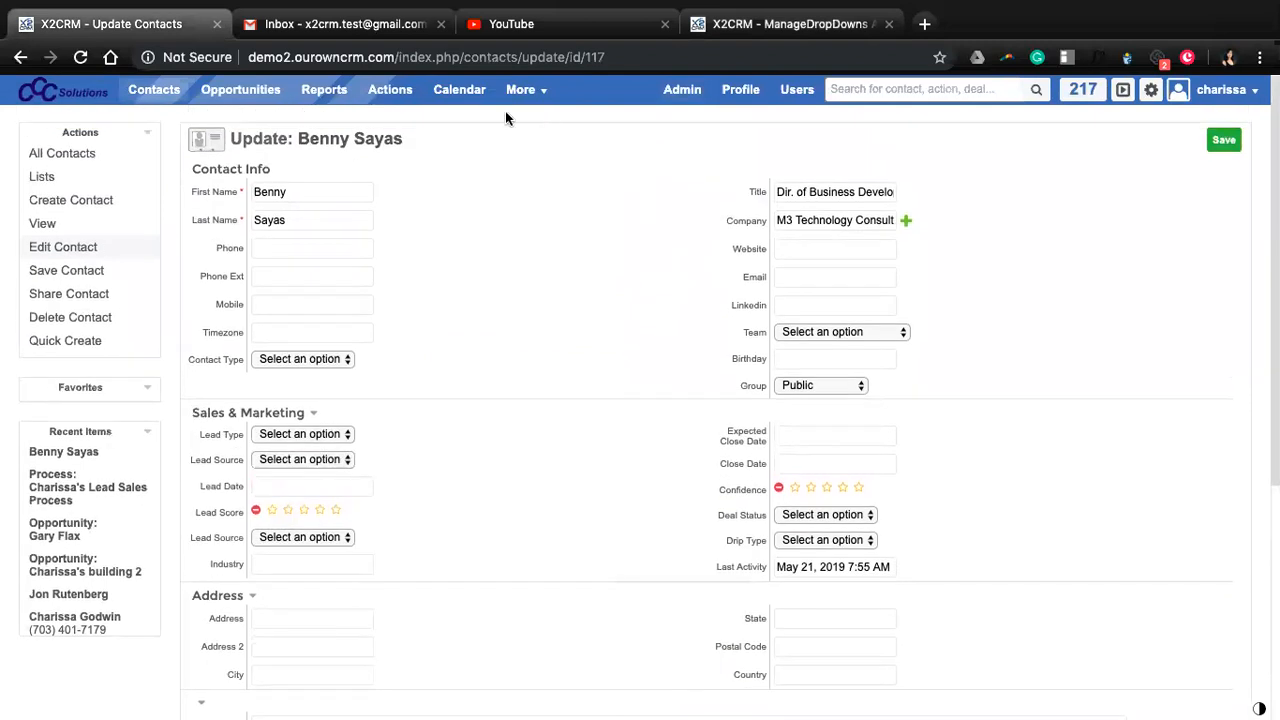
pyautogui.click(346, 359)
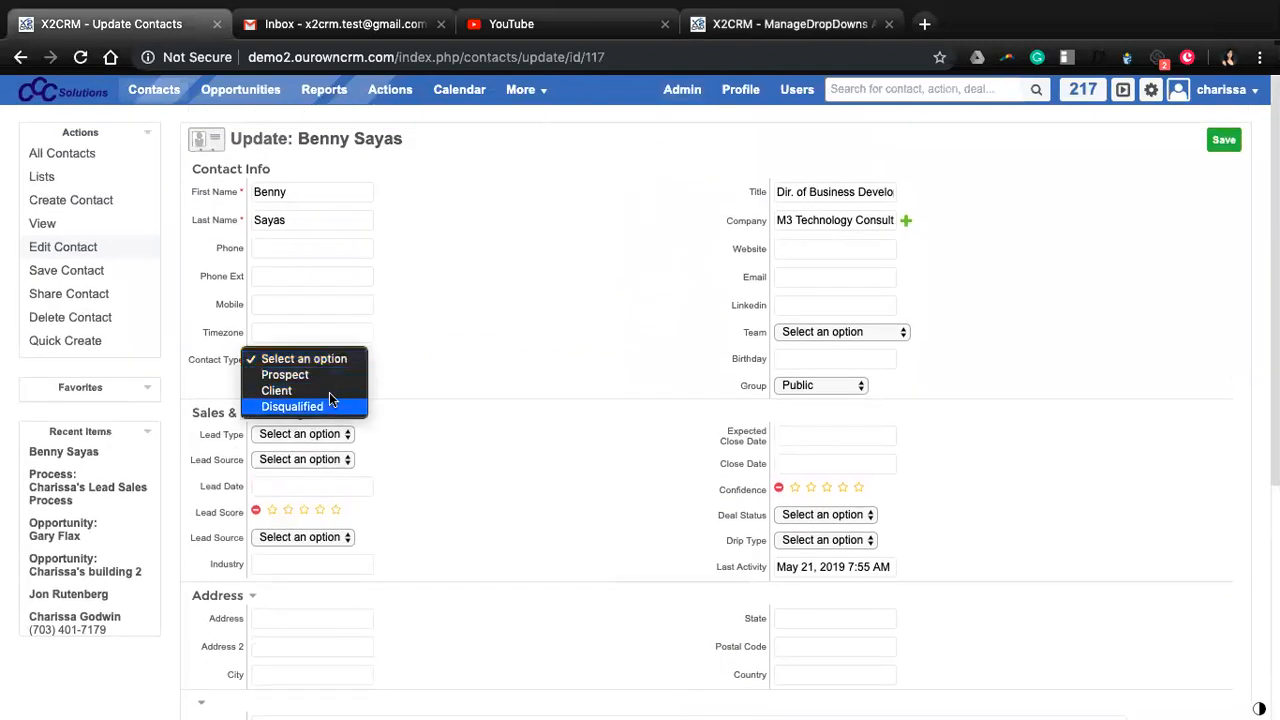
pyautogui.click(809, 338)
pyautogui.click(809, 338)
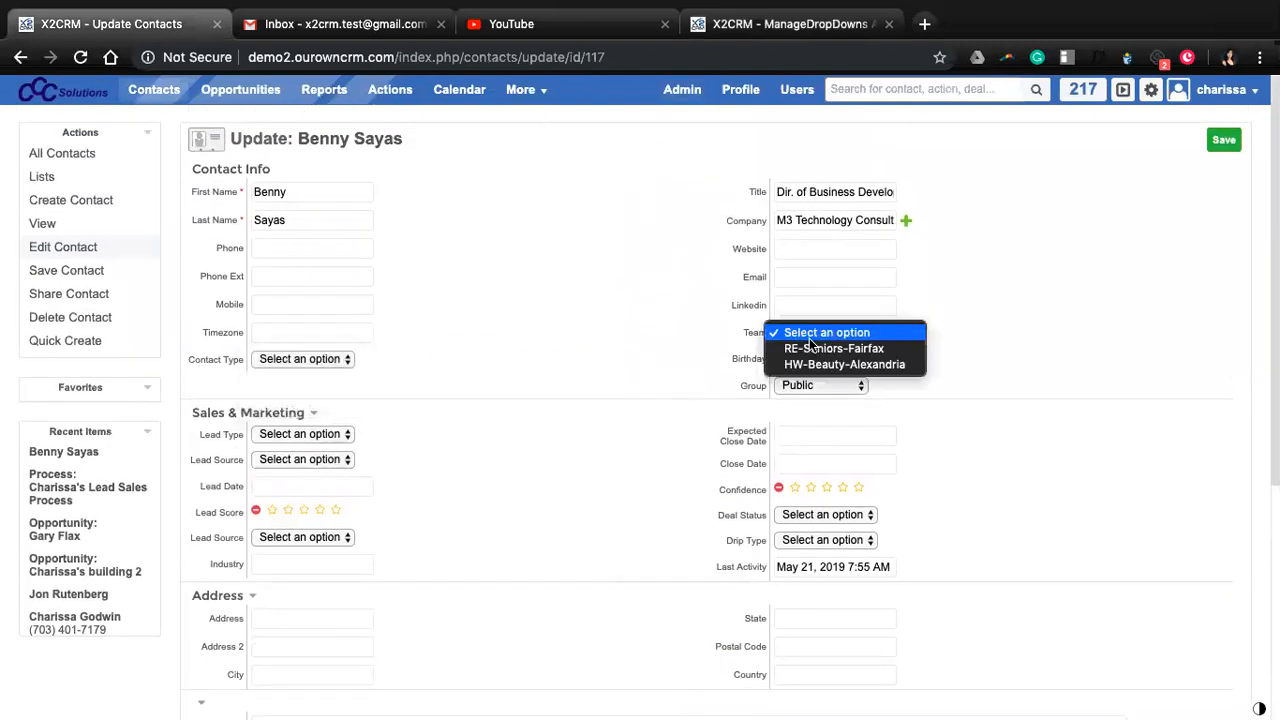
pyautogui.click(672, 341)
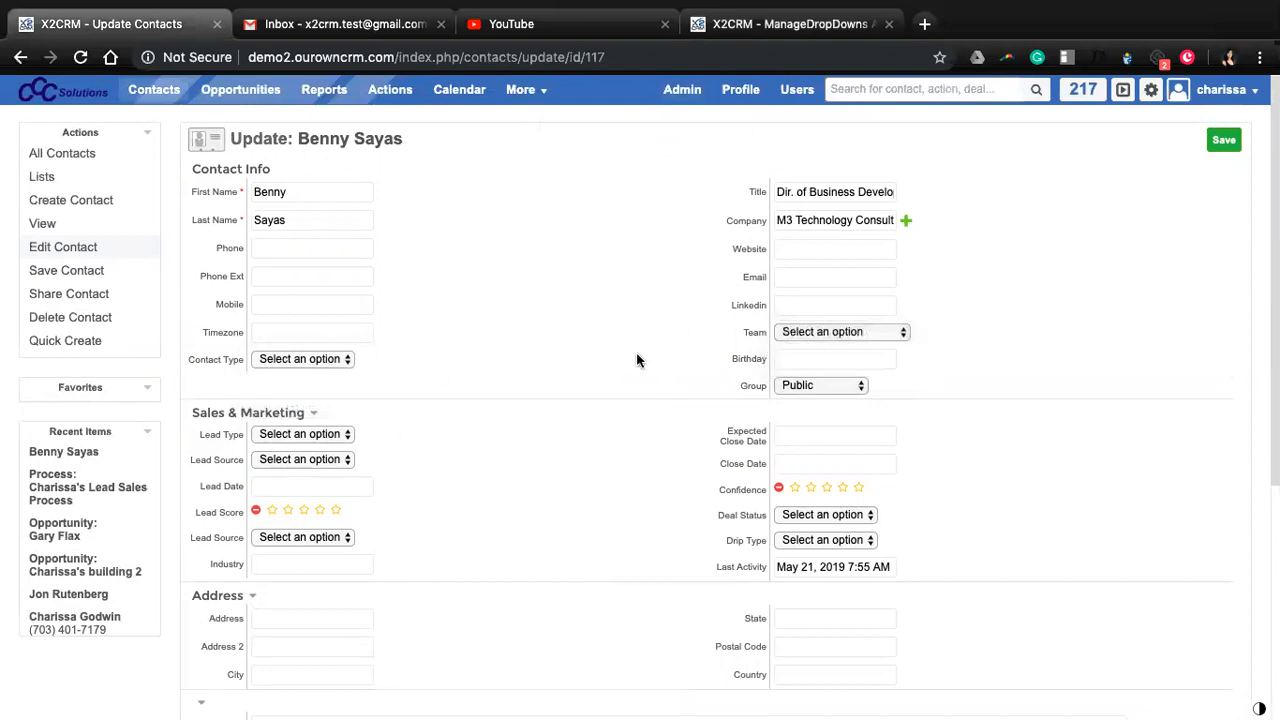
# - Return to the dropdown editor and create the Account Type dropdown with its Business, Non profit and Individual options
pyautogui.scroll(-1, 494, 420)
pyautogui.scroll(-5, 515, 425)
pyautogui.scroll(2, 565, 478)
pyautogui.scroll(4, 565, 478)
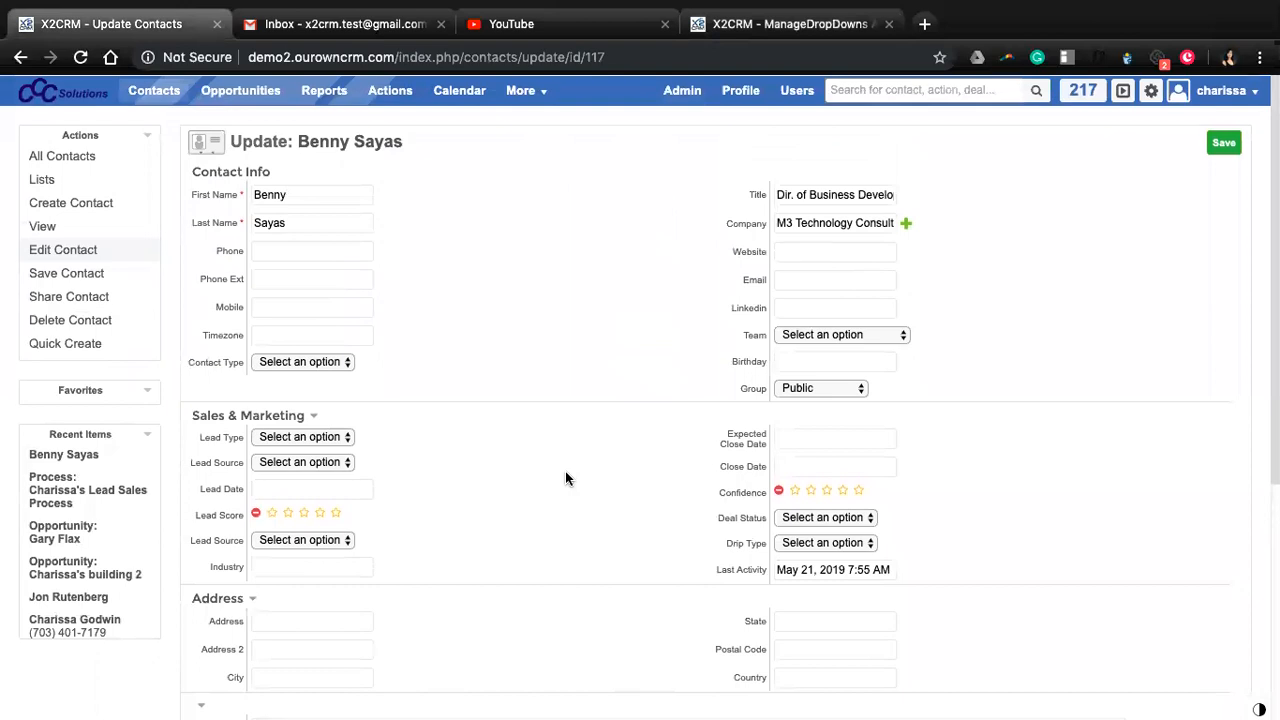
pyautogui.click(755, 26)
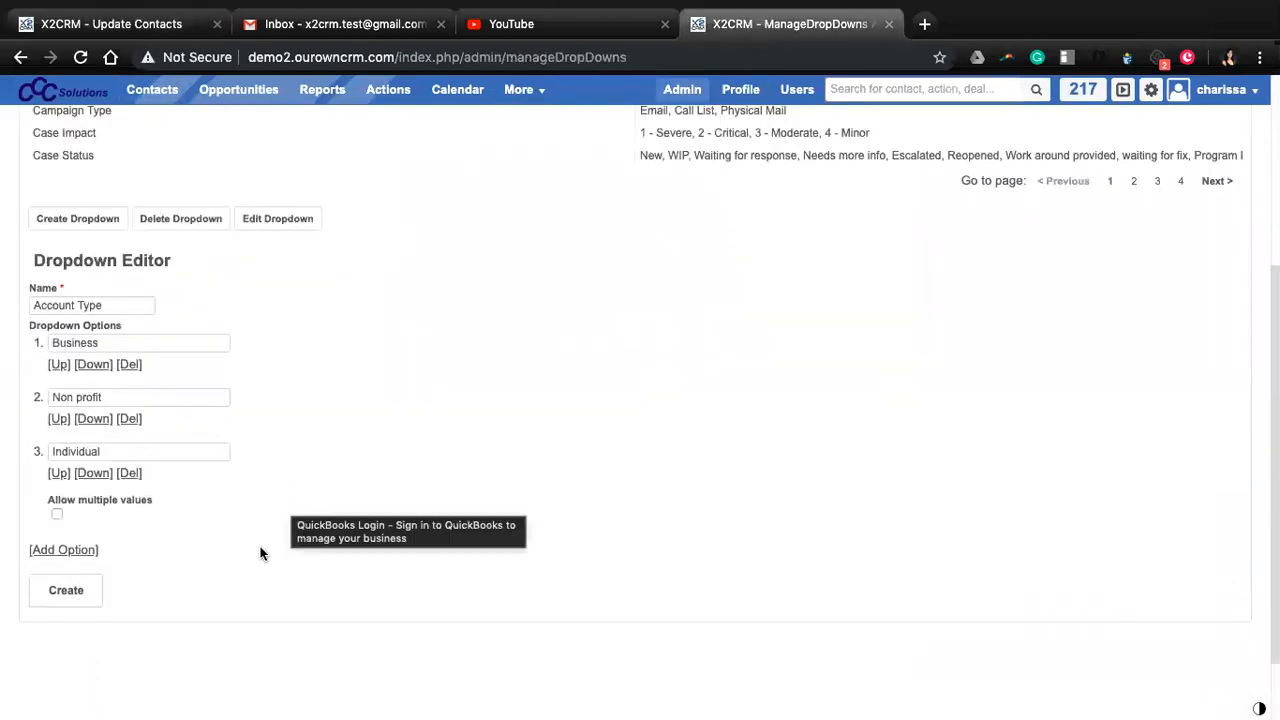
pyautogui.scroll(-1, 260, 553)
pyautogui.click(64, 557)
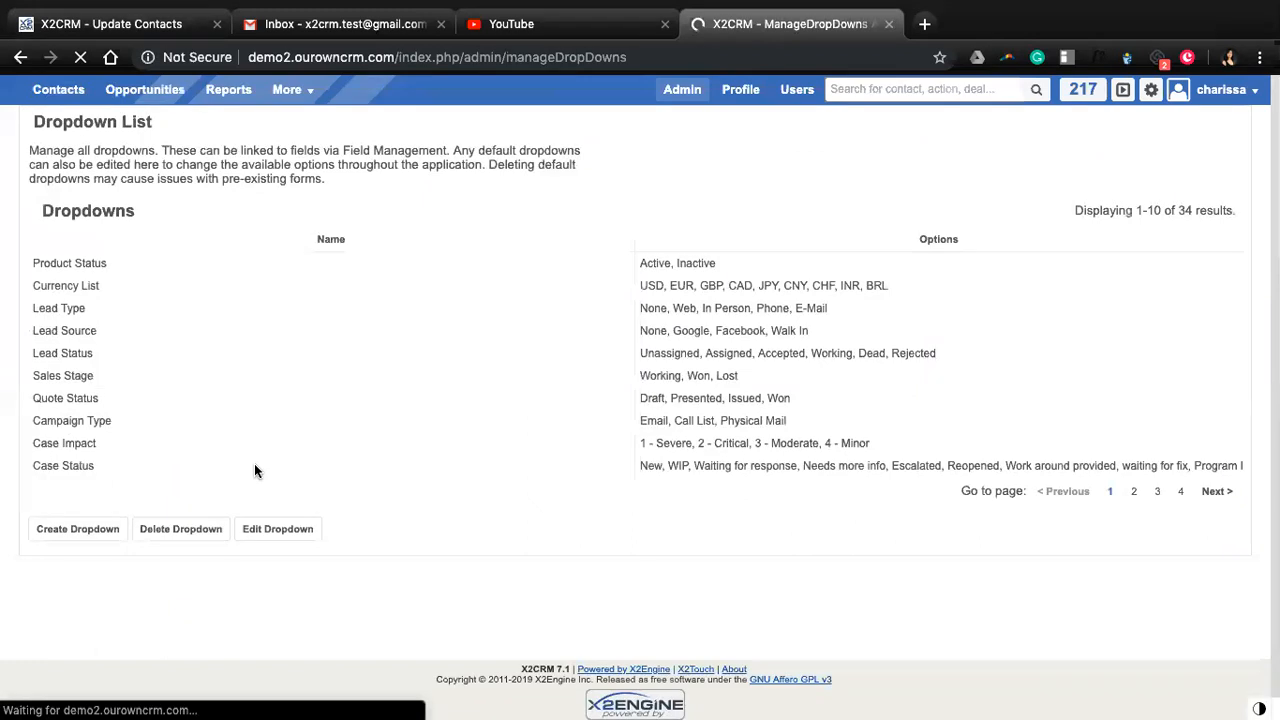
# - Edit the existing Account Type dropdown to allow multiple values and save it
pyautogui.click(291, 538)
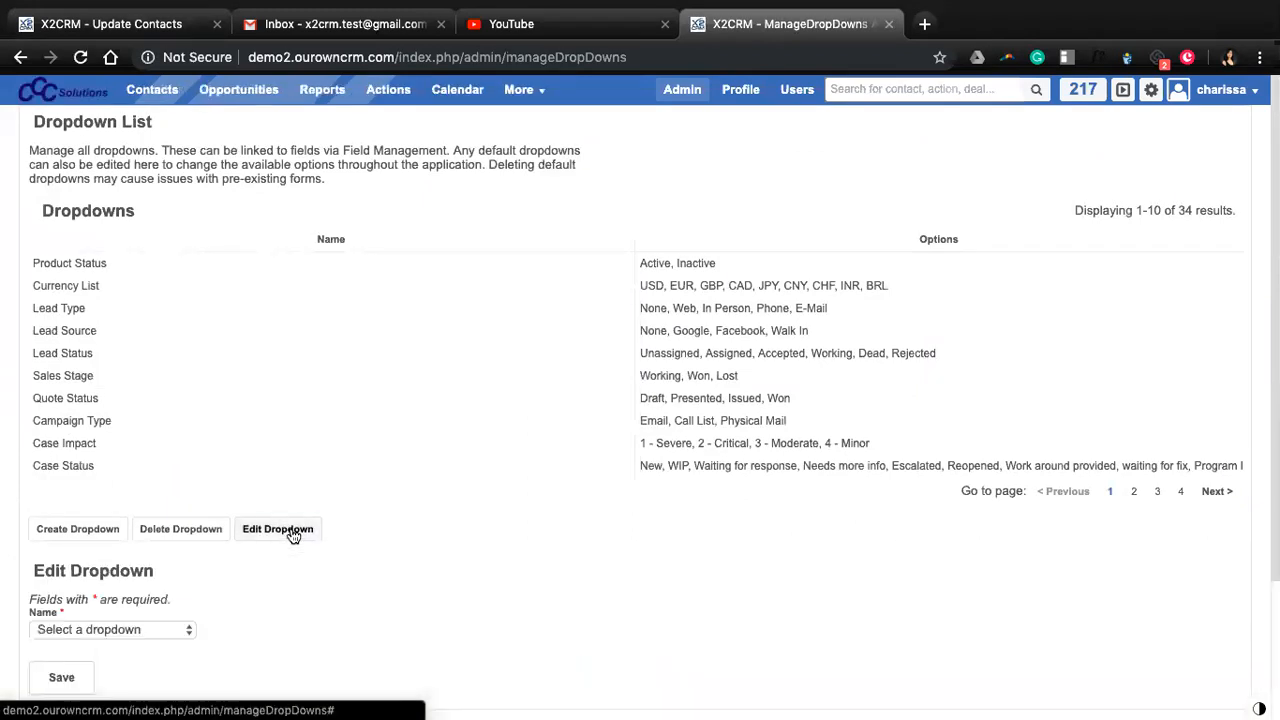
pyautogui.scroll(-2, 297, 620)
pyautogui.click(160, 453)
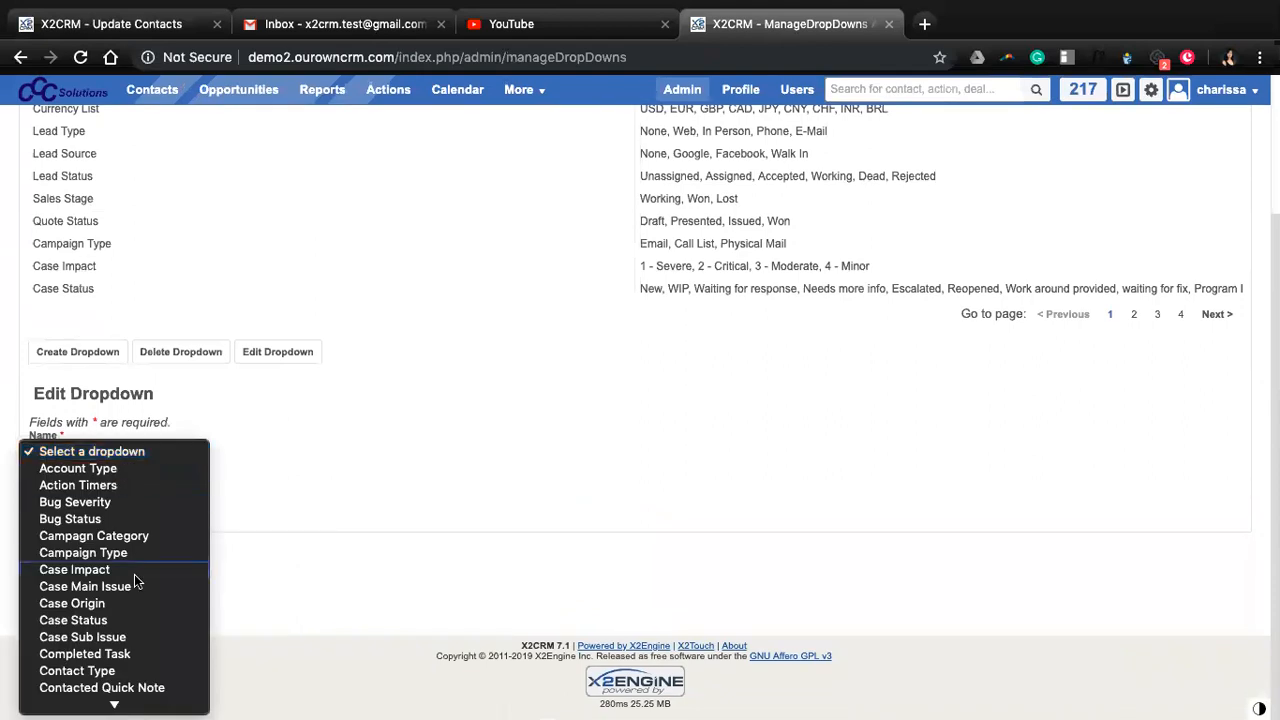
pyautogui.scroll(-3, 145, 578)
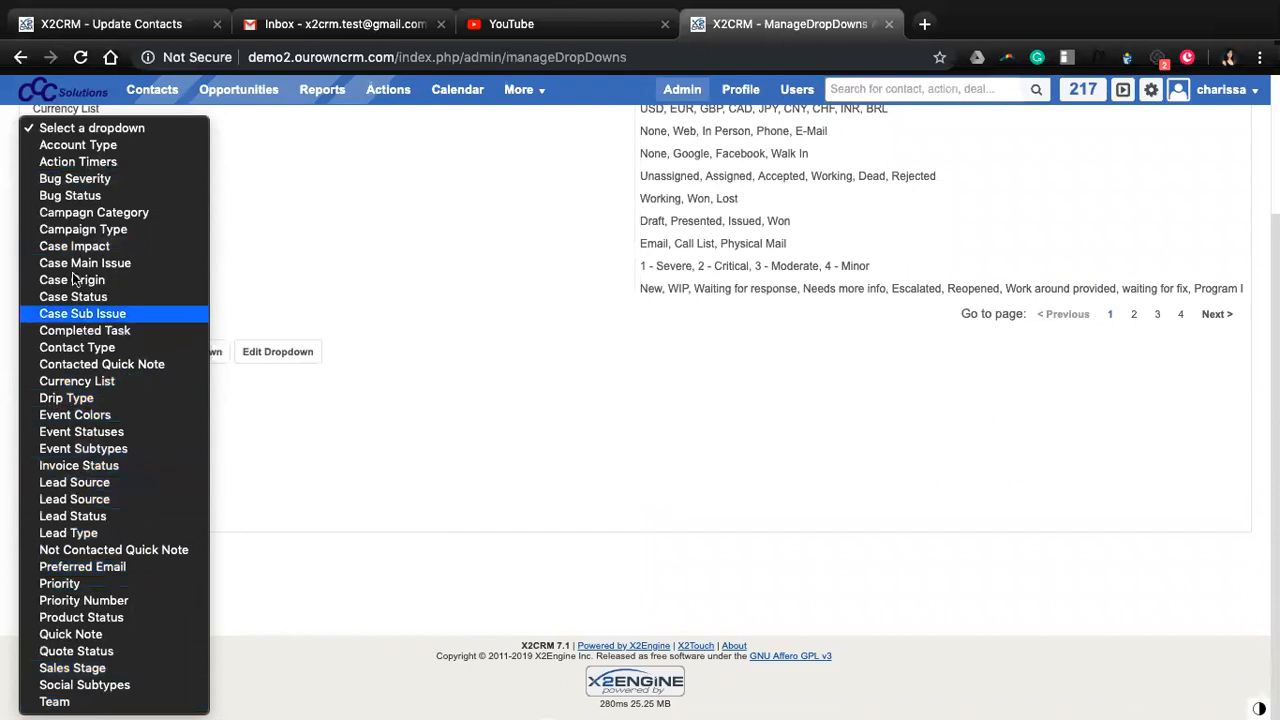
pyautogui.click(120, 148)
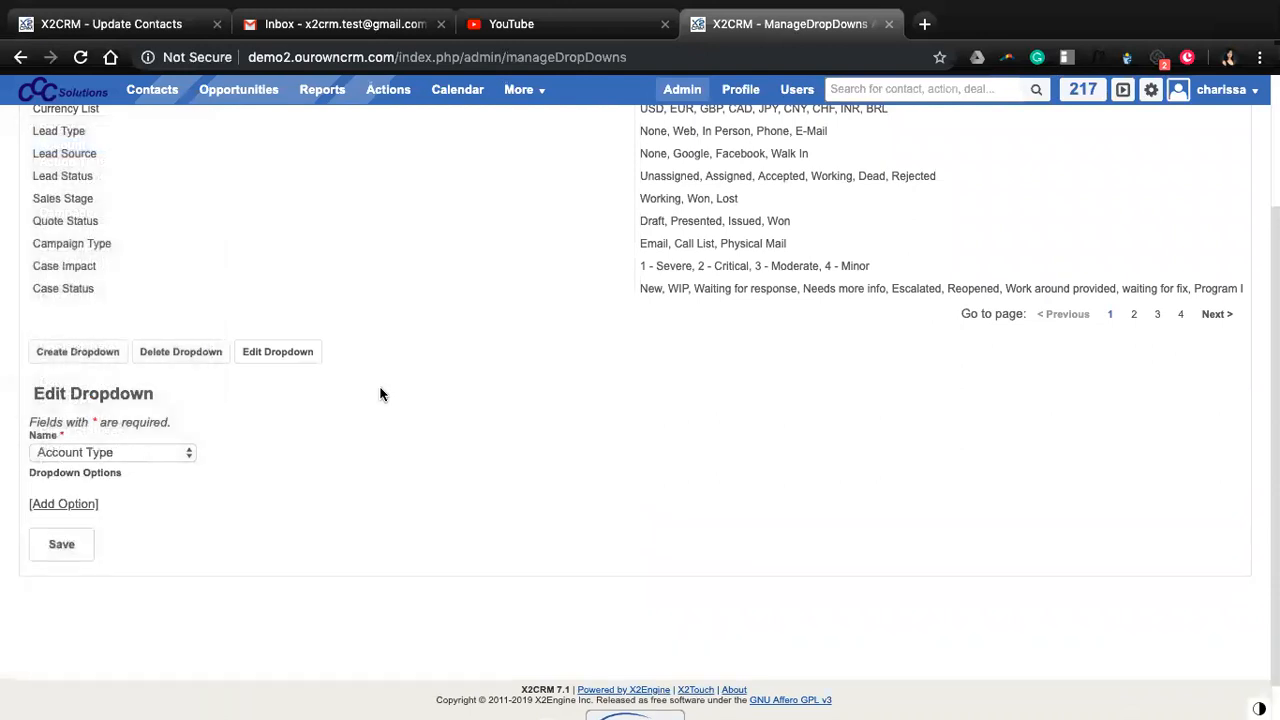
pyautogui.scroll(-3, 130, 456)
pyautogui.click(56, 520)
pyautogui.click(70, 607)
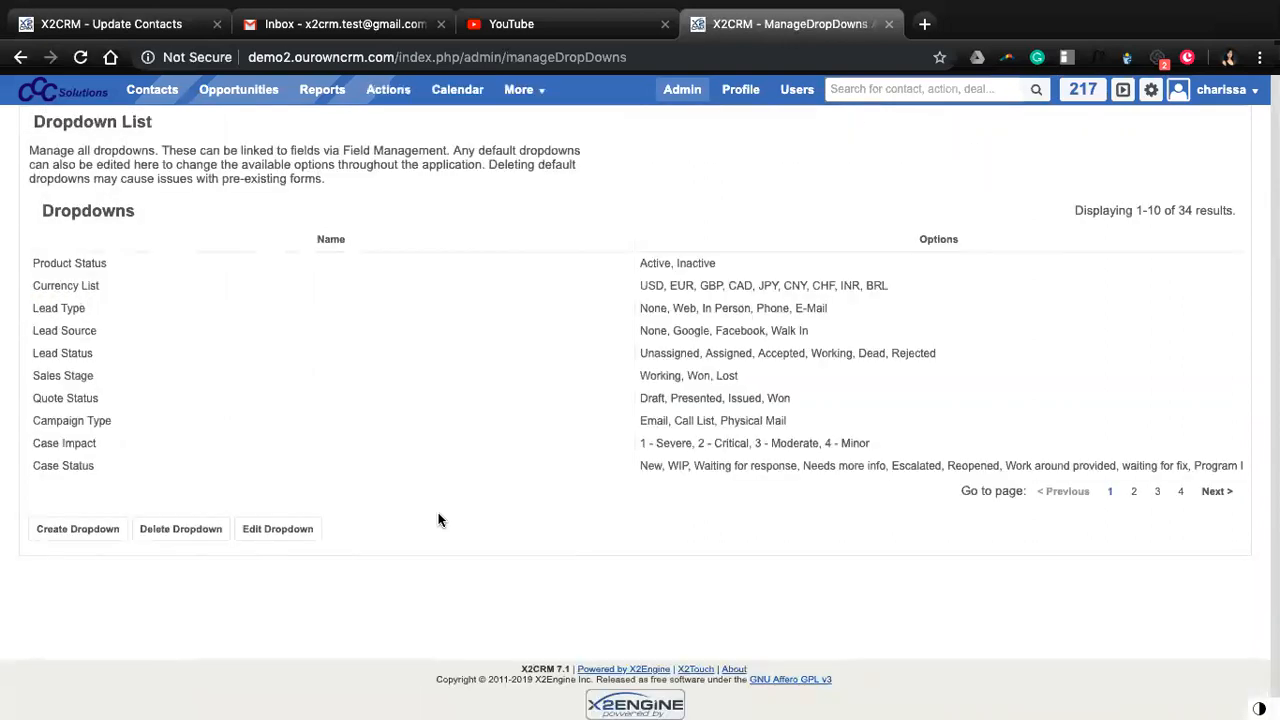
# - Review which custom dropdowns are available for deletion, without deleting any
pyautogui.click(201, 540)
pyautogui.scroll(-2, 150, 600)
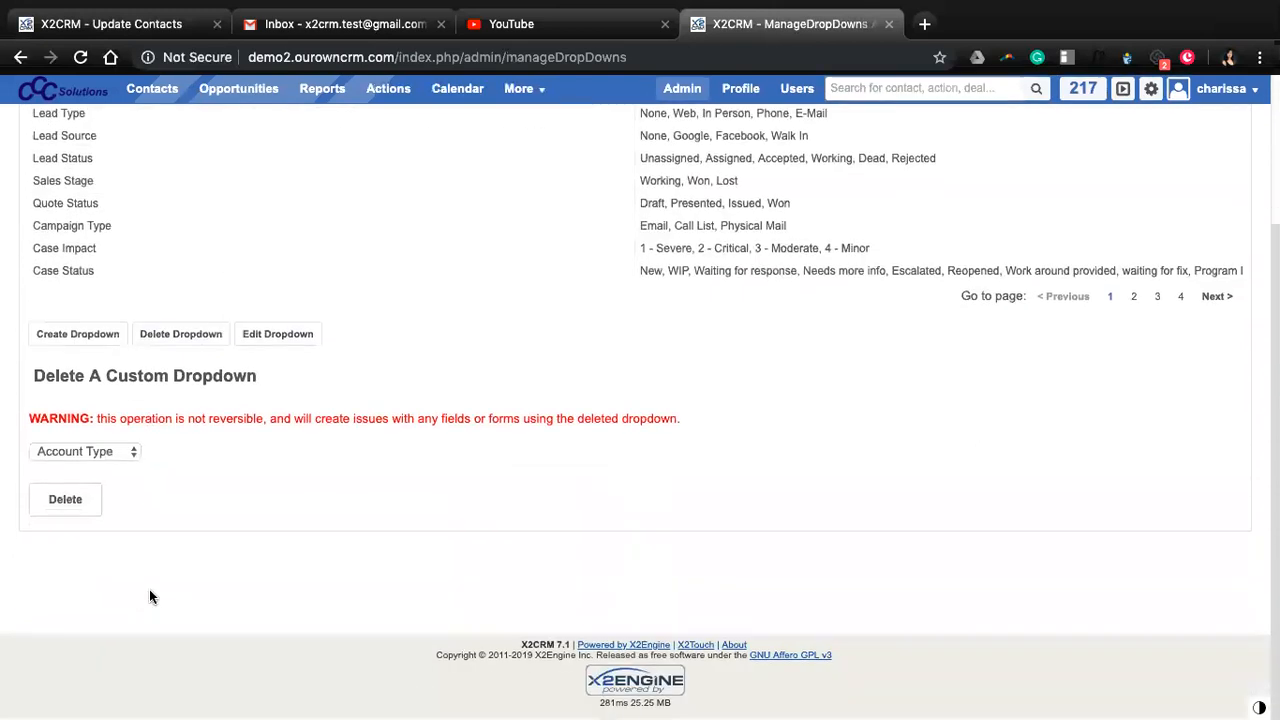
pyautogui.click(106, 454)
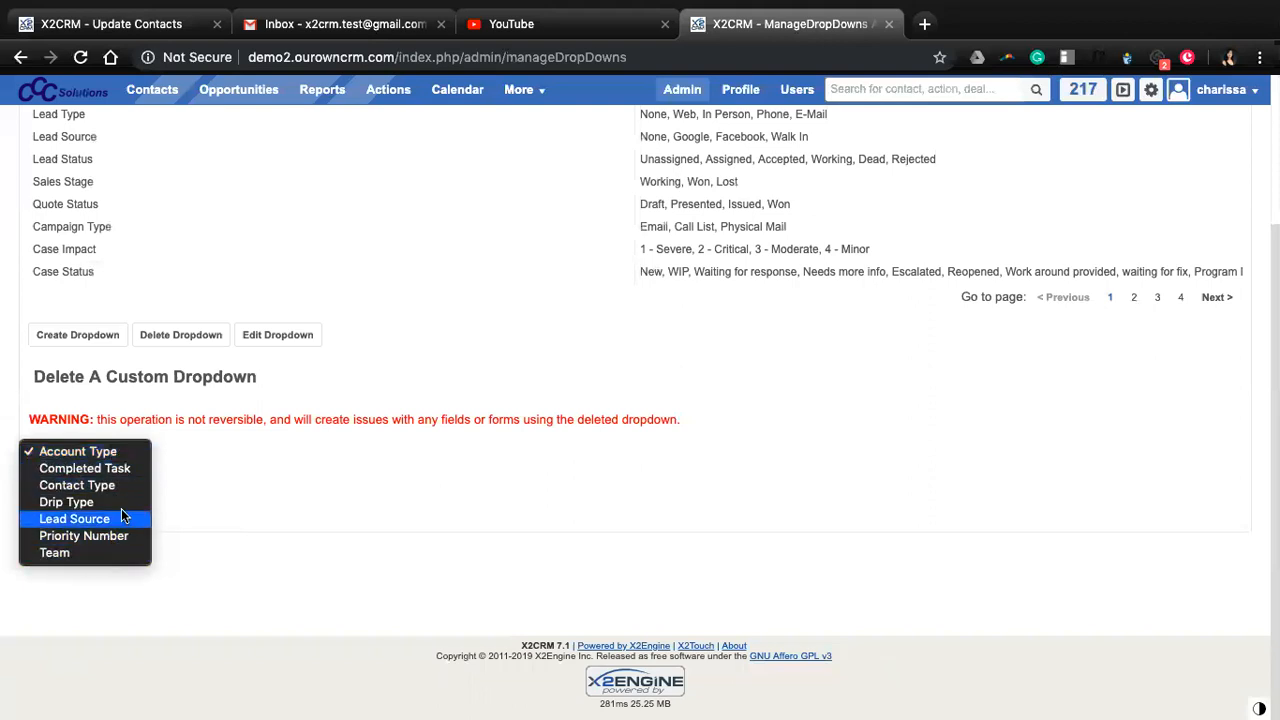
pyautogui.click(293, 424)
pyautogui.scroll(2, 471, 391)
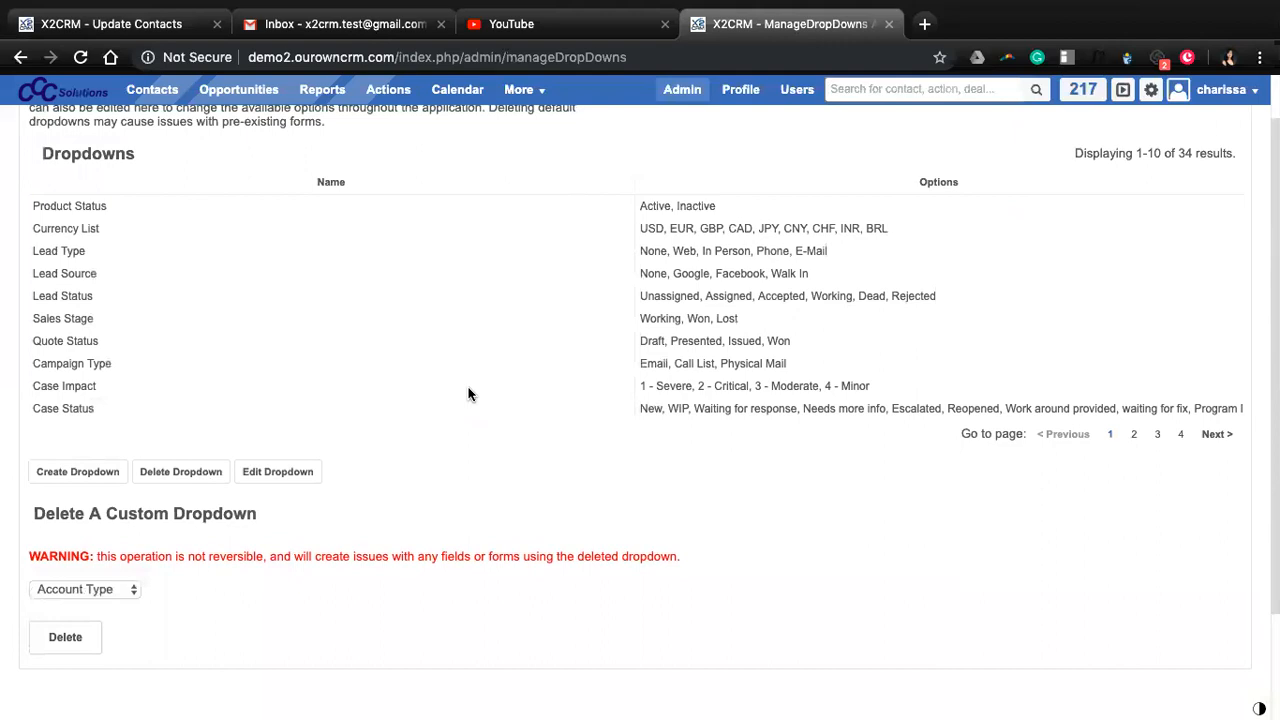
pyautogui.scroll(1, 469, 391)
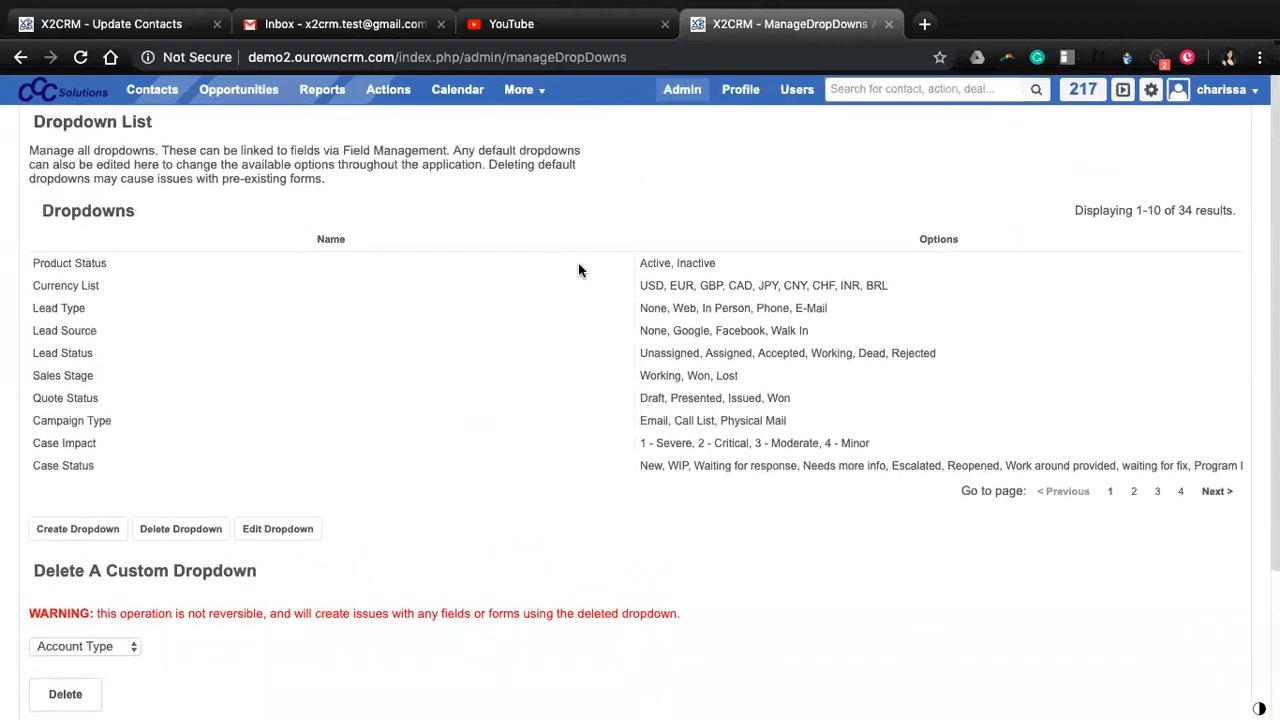
# - Open the Manage Fields page from the X2Studio customization tools in the admin area
pyautogui.click(110, 24)
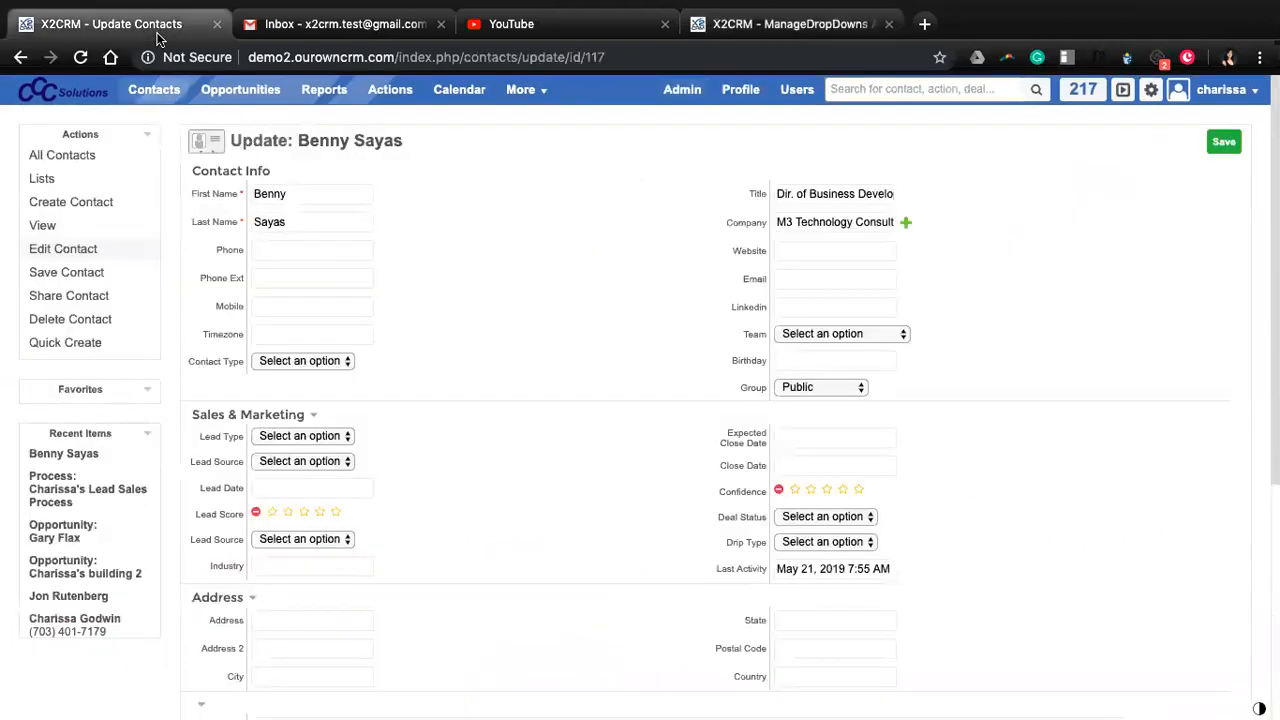
pyautogui.click(744, 28)
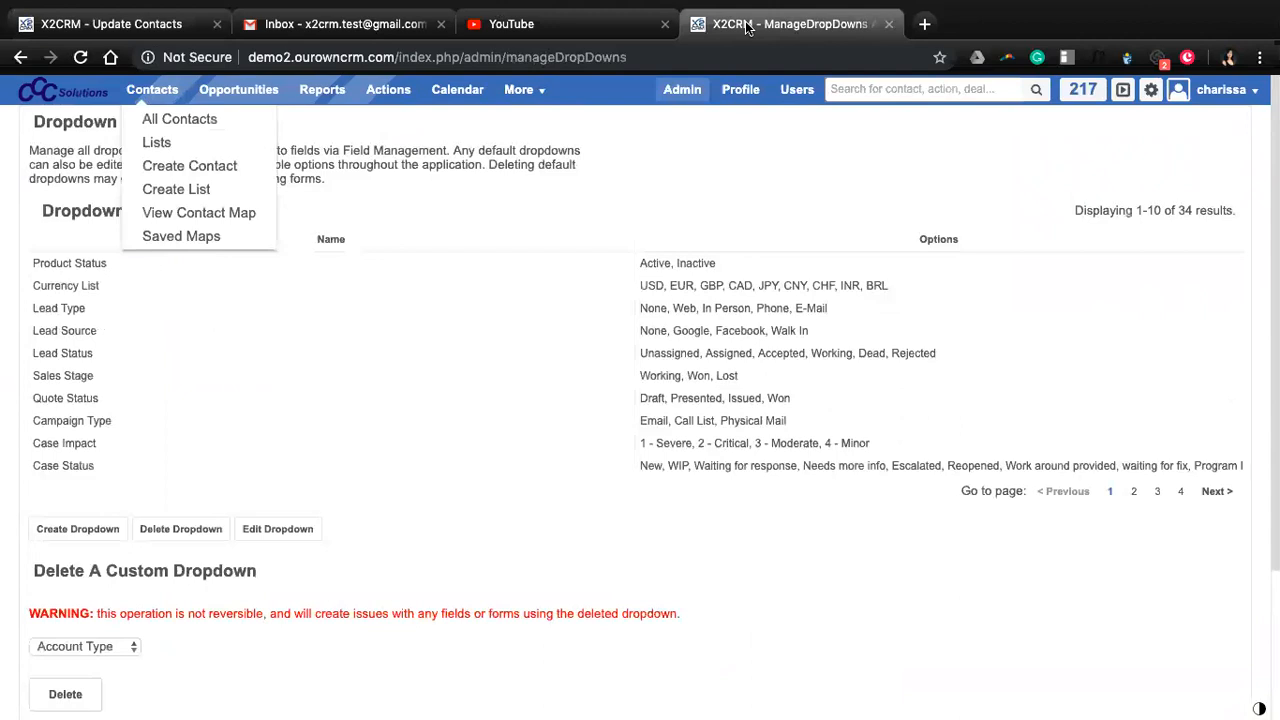
pyautogui.click(687, 97)
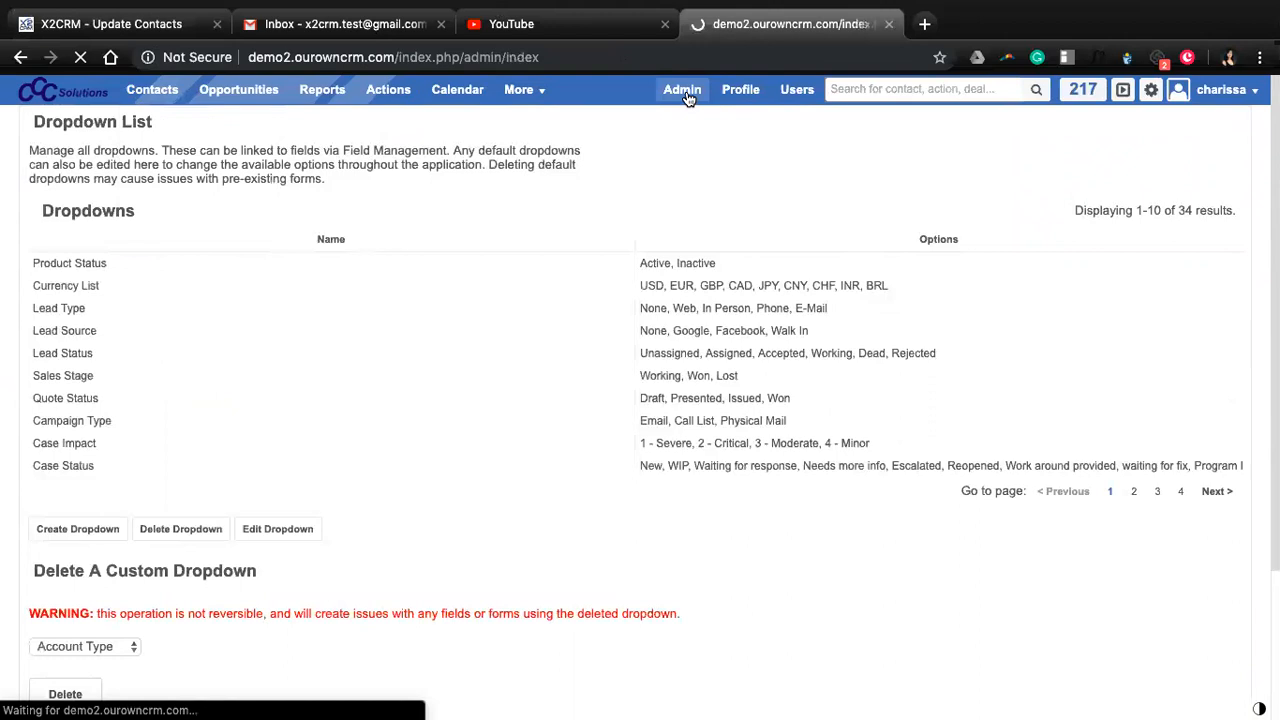
pyautogui.scroll(-3, 543, 435)
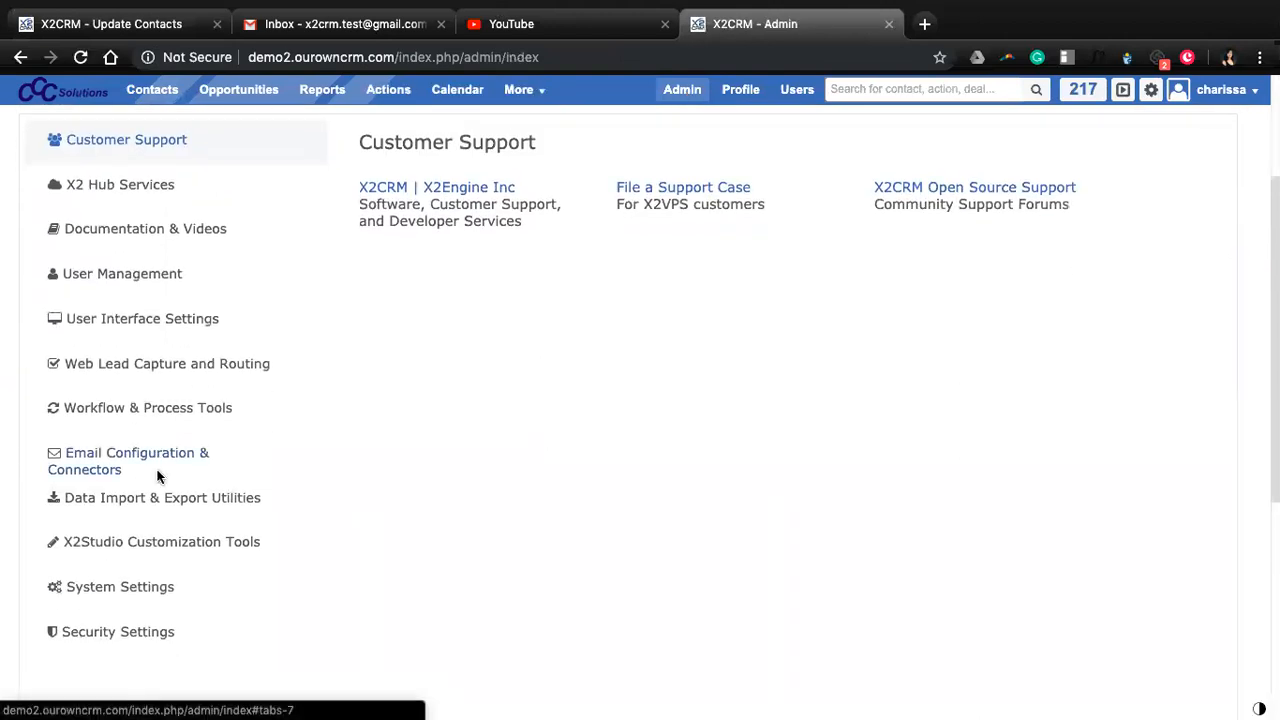
pyautogui.click(224, 542)
pyautogui.click(903, 413)
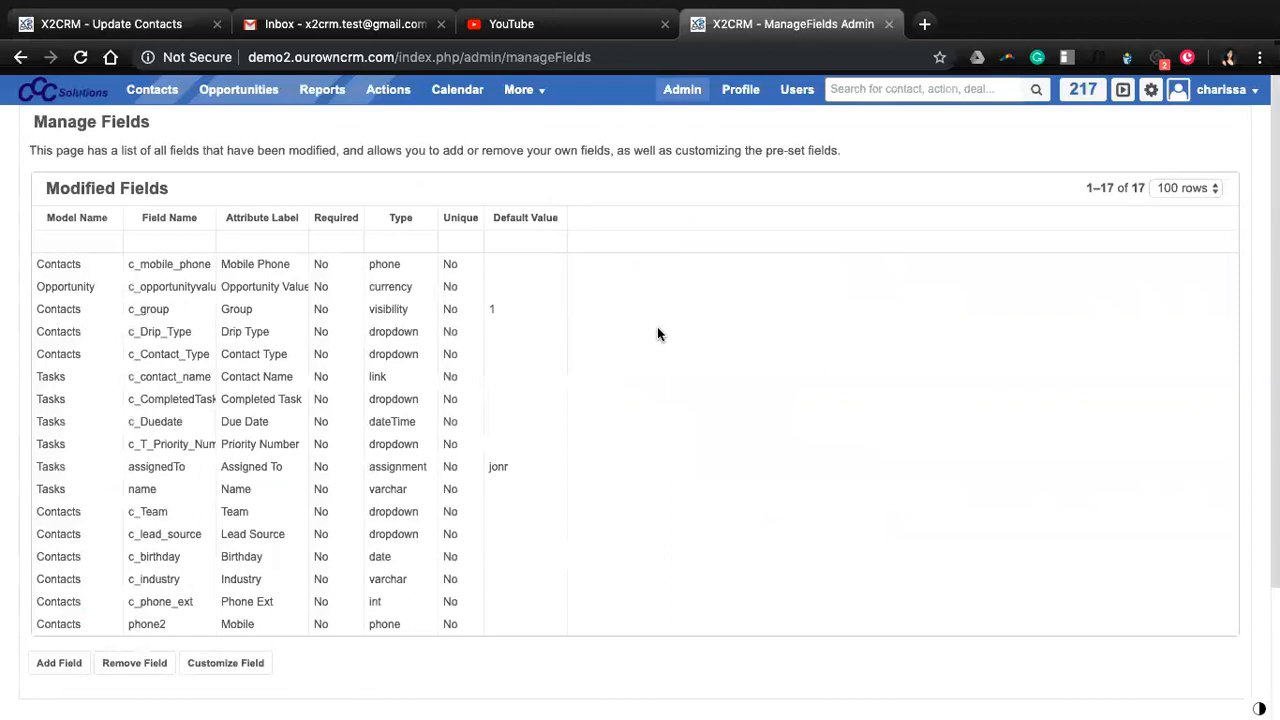
# - Browse the existing Accounts fields that can be customized, without choosing any
pyautogui.scroll(-3, 623, 420)
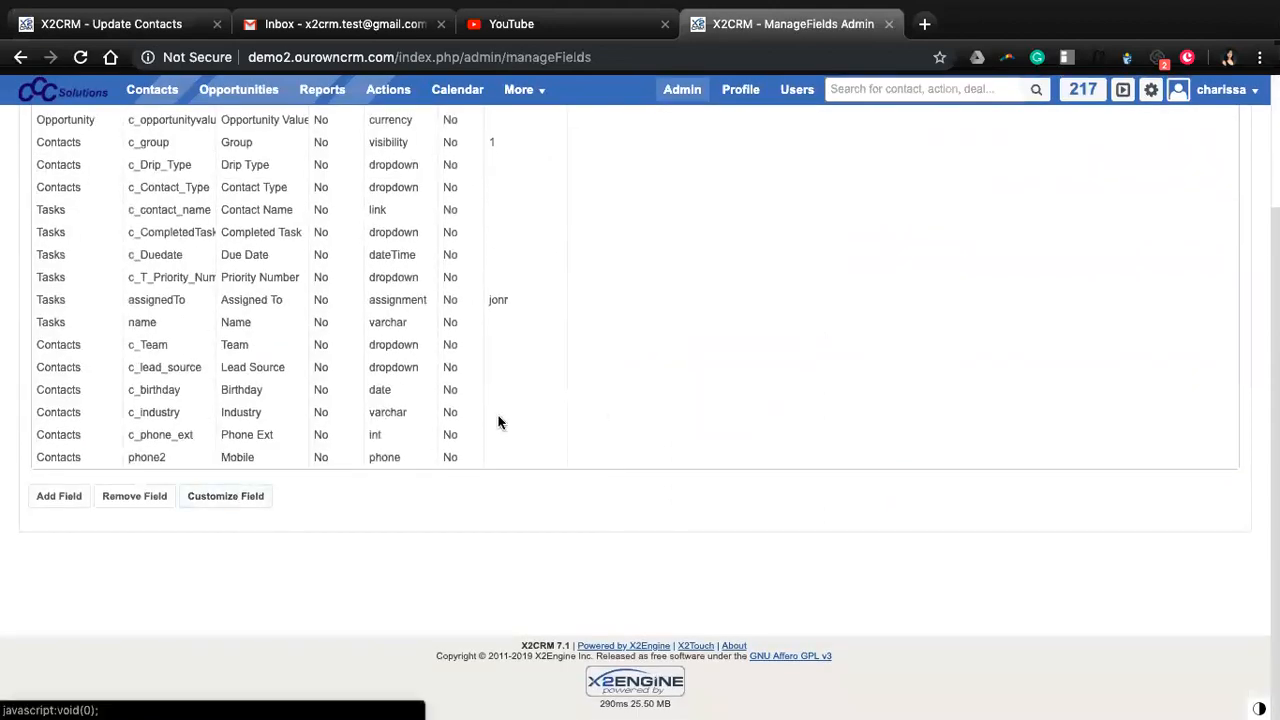
pyautogui.scroll(-8, 343, 417)
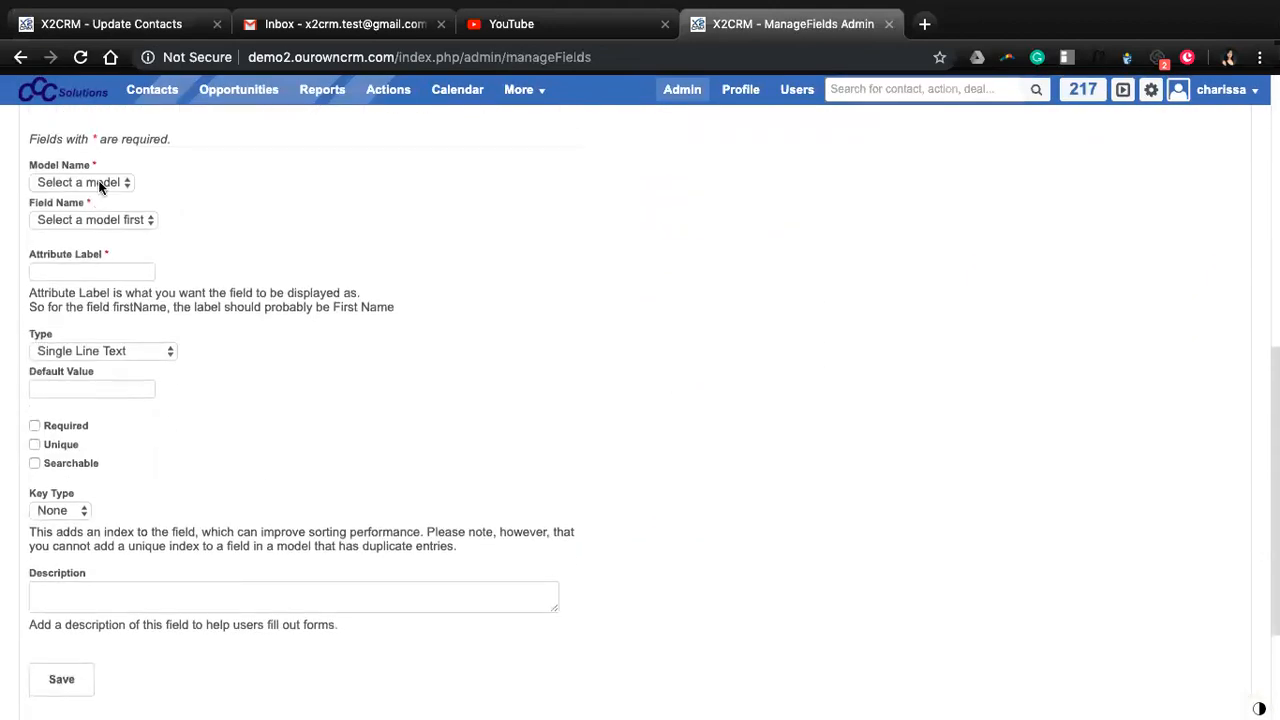
pyautogui.click(100, 187)
pyautogui.click(61, 199)
pyautogui.click(113, 219)
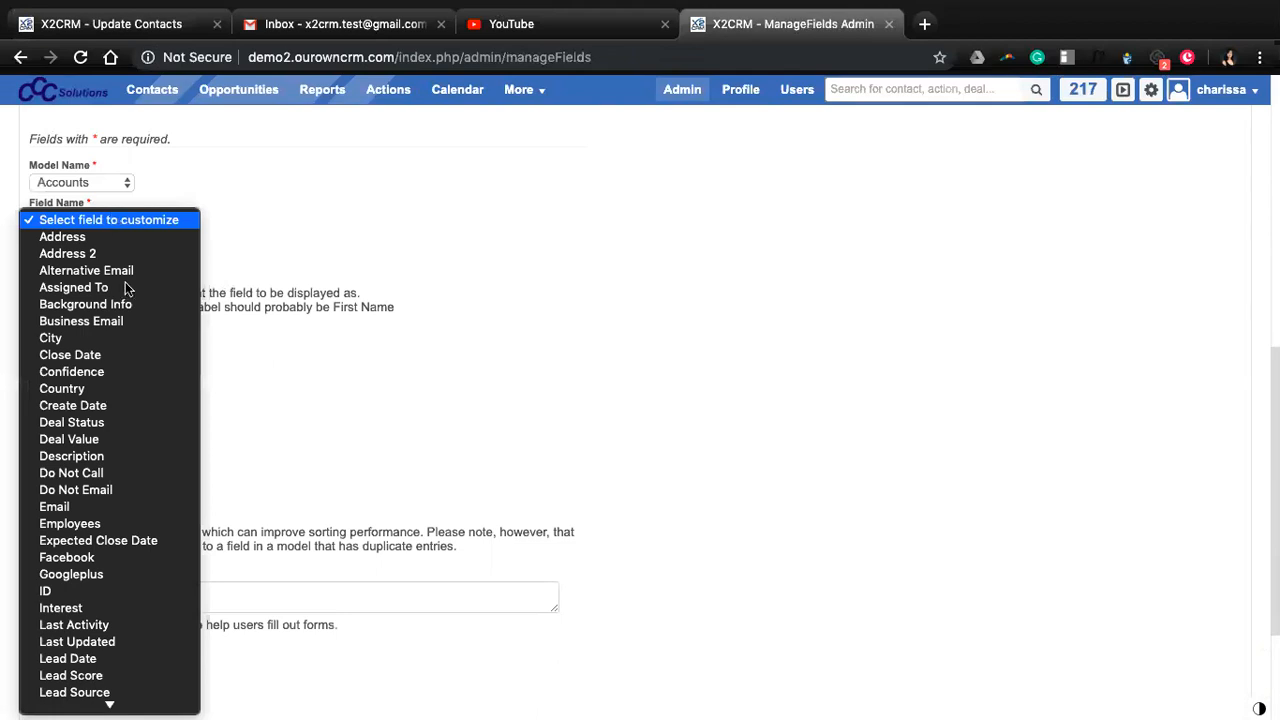
pyautogui.scroll(-1, 140, 353)
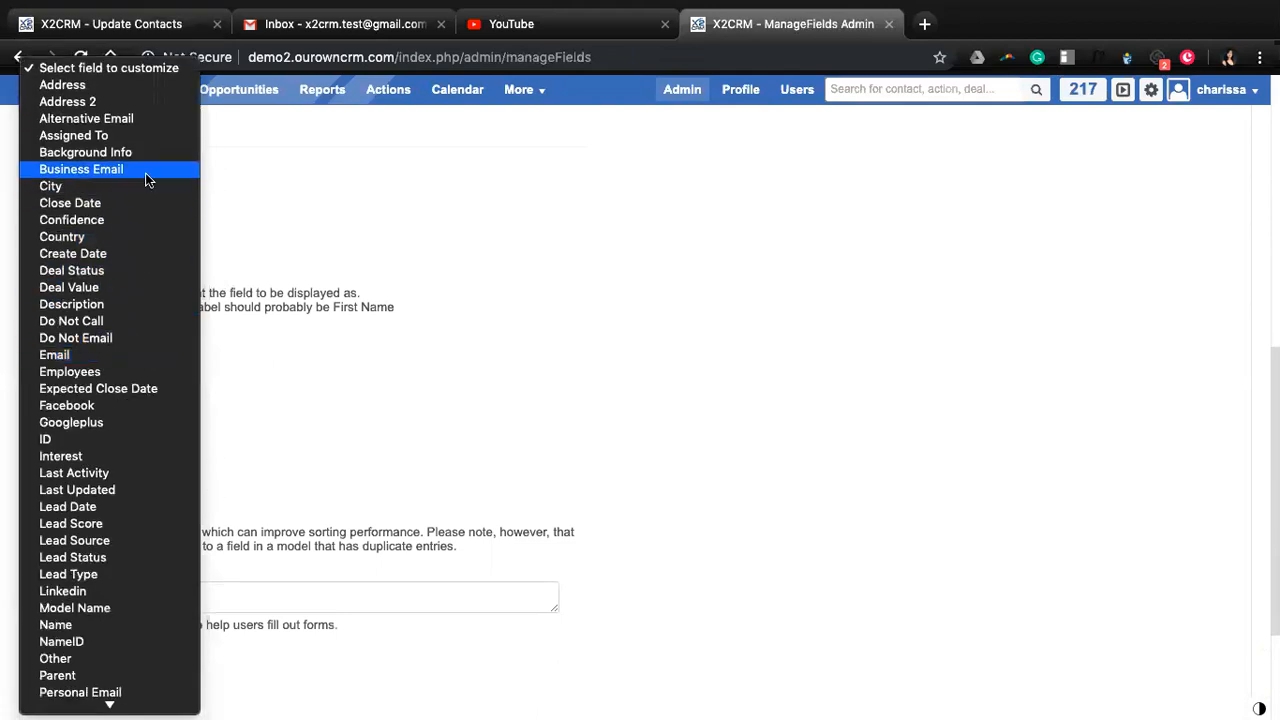
pyautogui.scroll(-5, 143, 281)
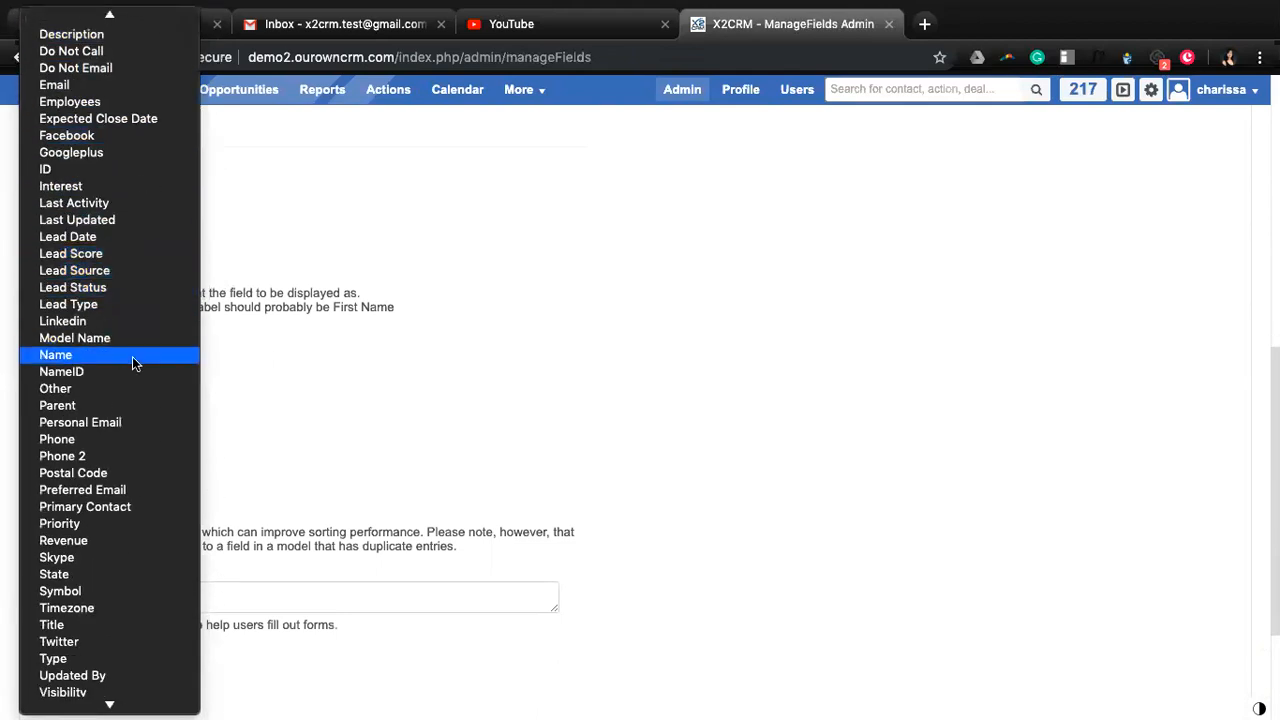
pyautogui.scroll(-1, 130, 476)
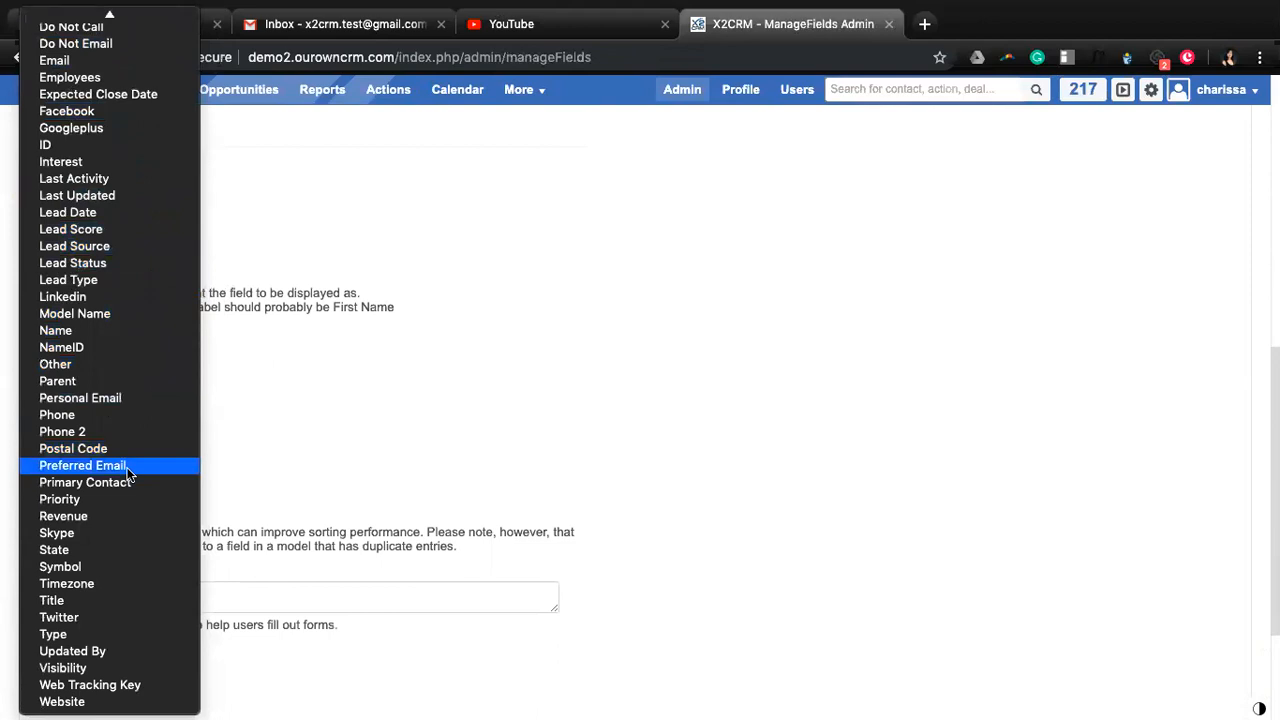
pyautogui.click(623, 372)
pyautogui.scroll(3, 325, 302)
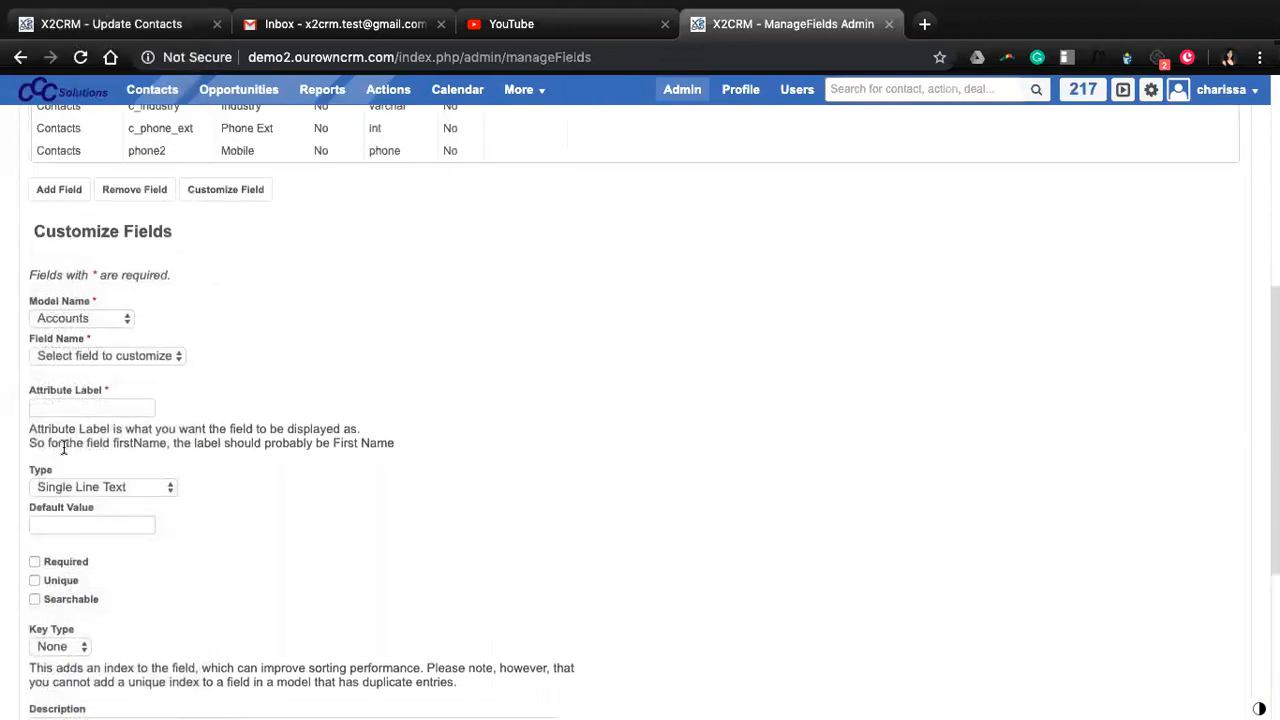
# - Start a custom field for the Accounts model with field name account_type and attribute label Account Type
pyautogui.click(62, 192)
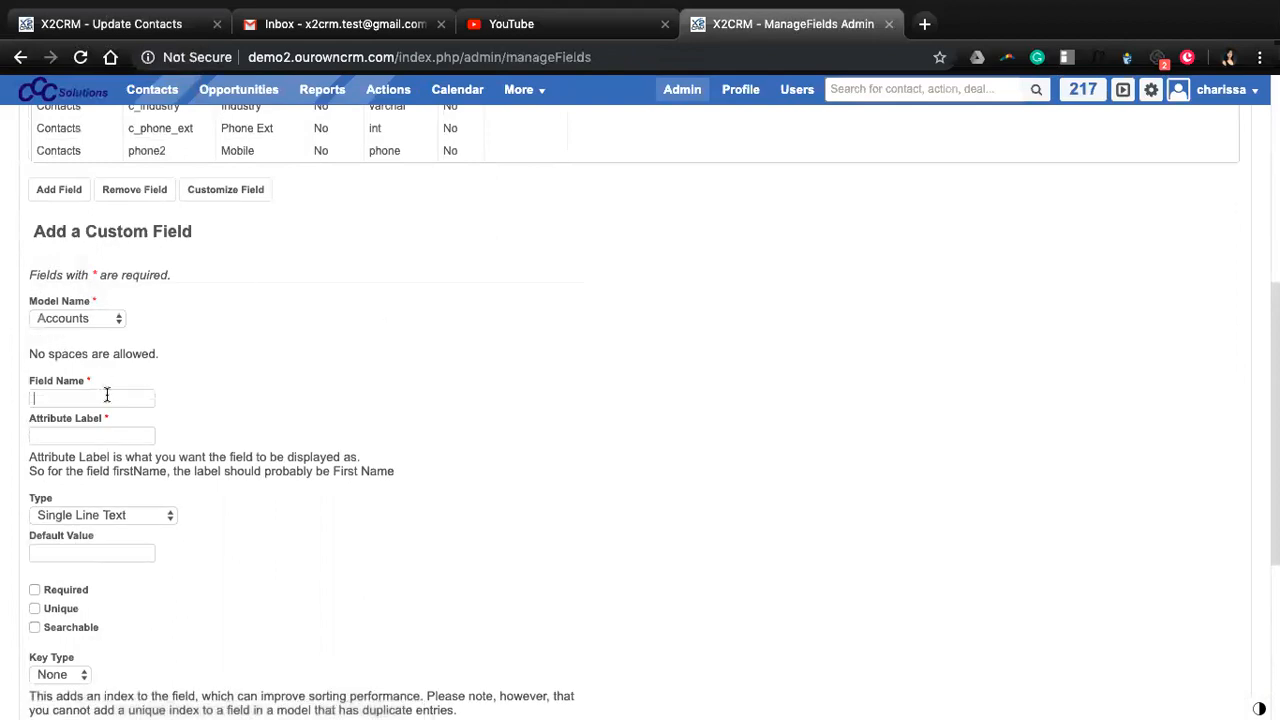
pyautogui.write('Account')
pyautogui.hotkey('ctrl', 'a')
pyautogui.press('BackSpace')
pyautogui.write('accountAccount Type')
# - Set the new field's type to Dropdown and link it to the Account Type dropdown list
pyautogui.scroll(-2, 183, 437)
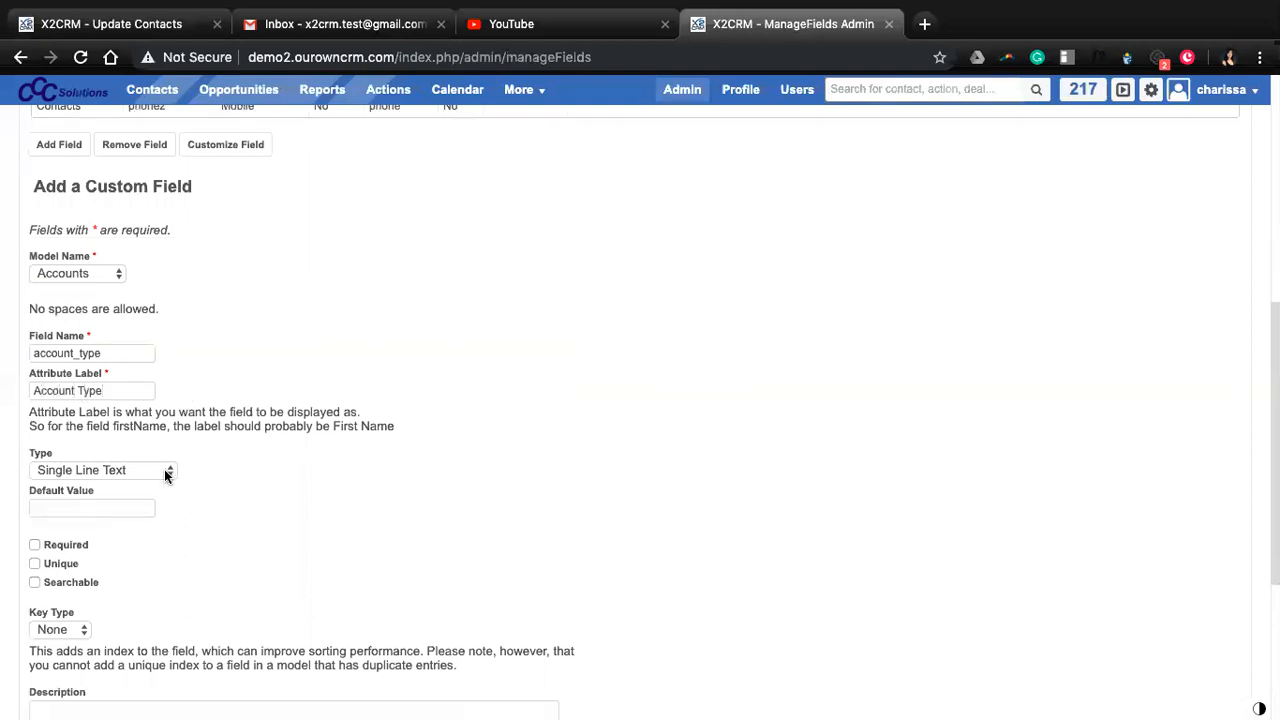
pyautogui.click(164, 470)
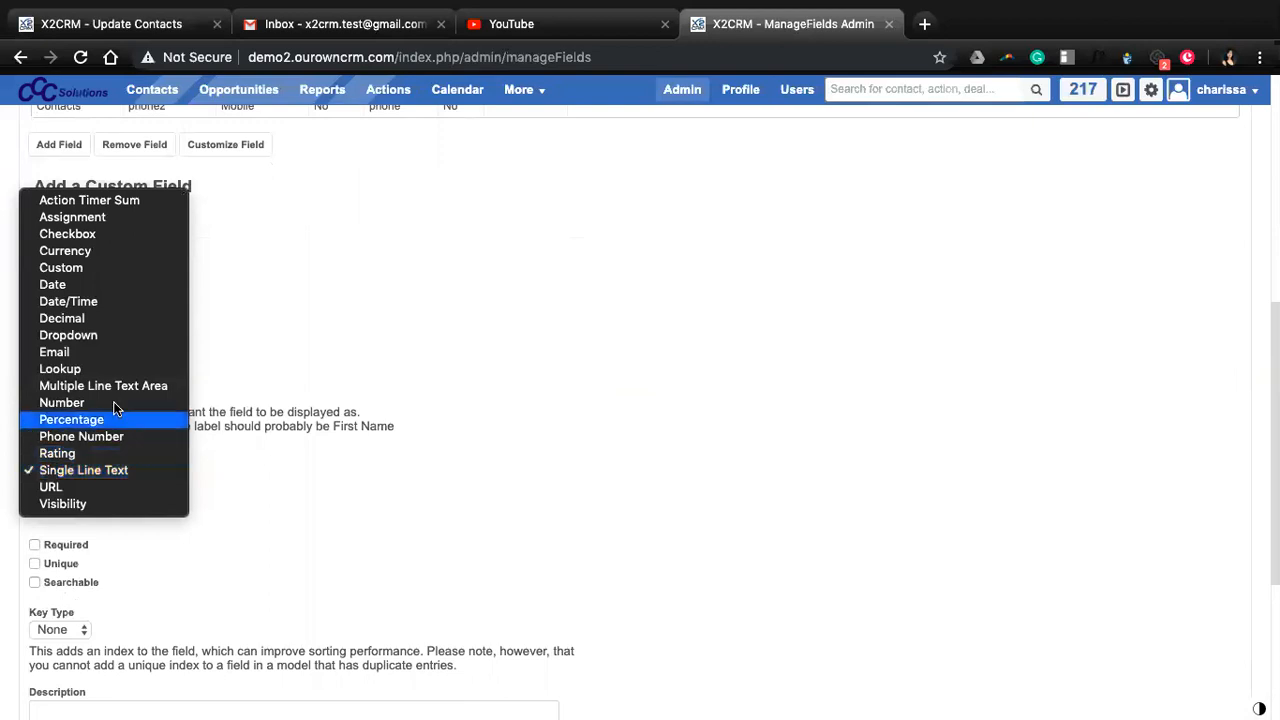
pyautogui.click(67, 335)
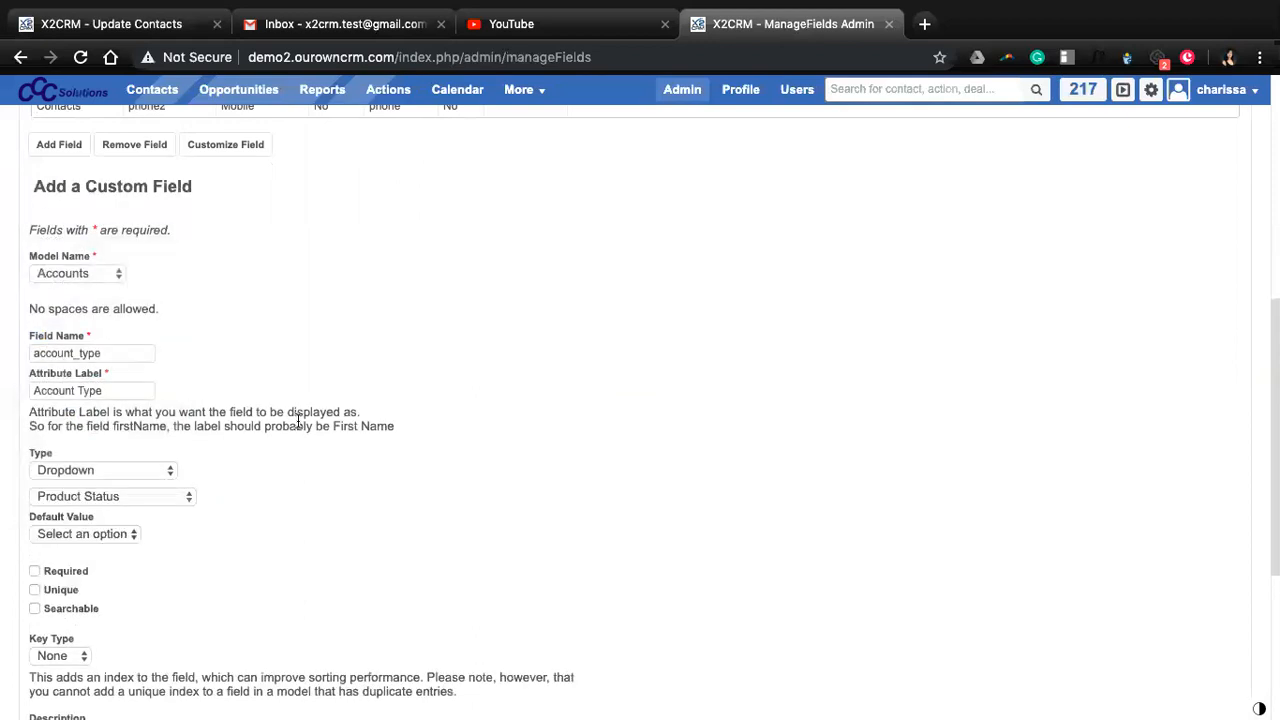
pyautogui.scroll(-2, 376, 505)
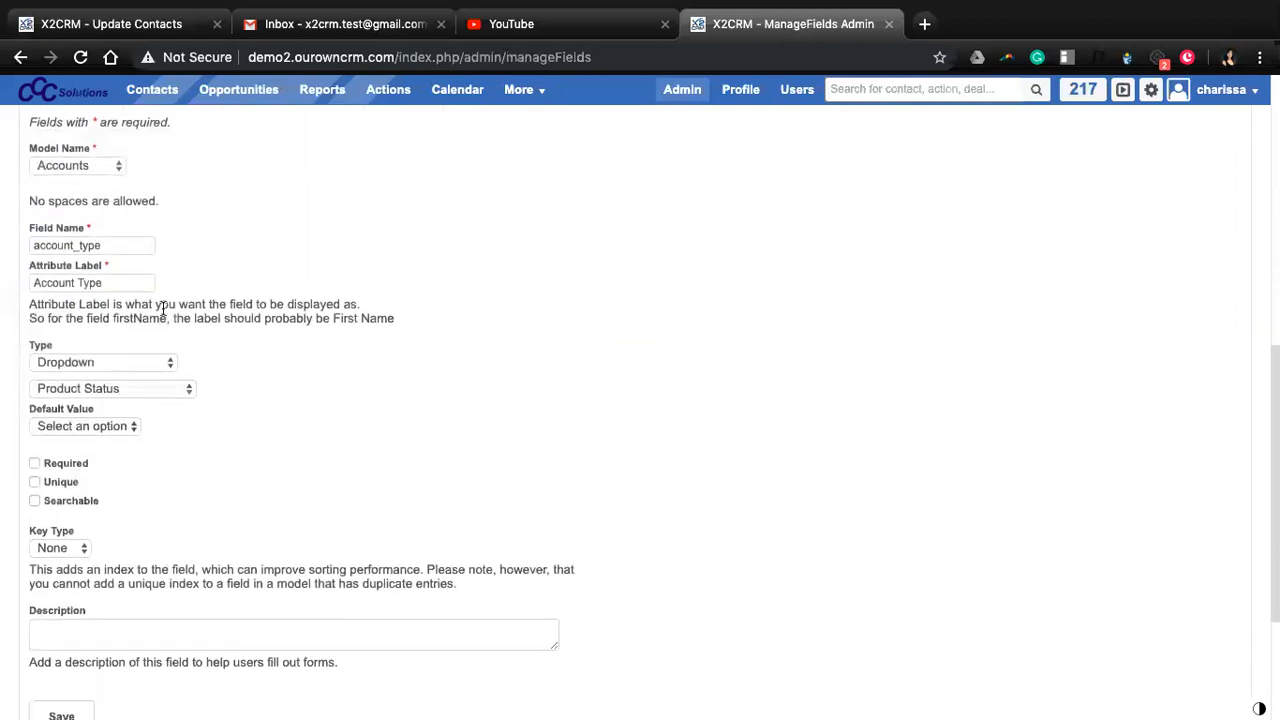
pyautogui.click(116, 390)
pyautogui.scroll(-4, 155, 538)
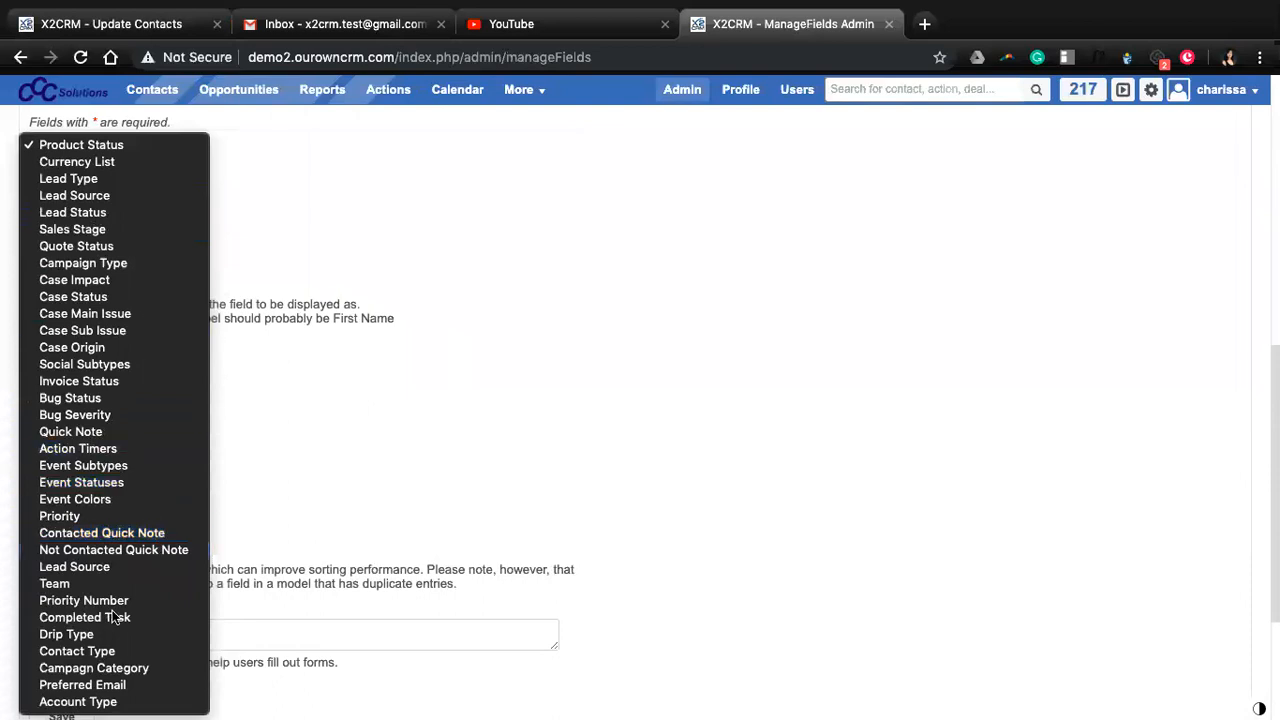
pyautogui.click(78, 702)
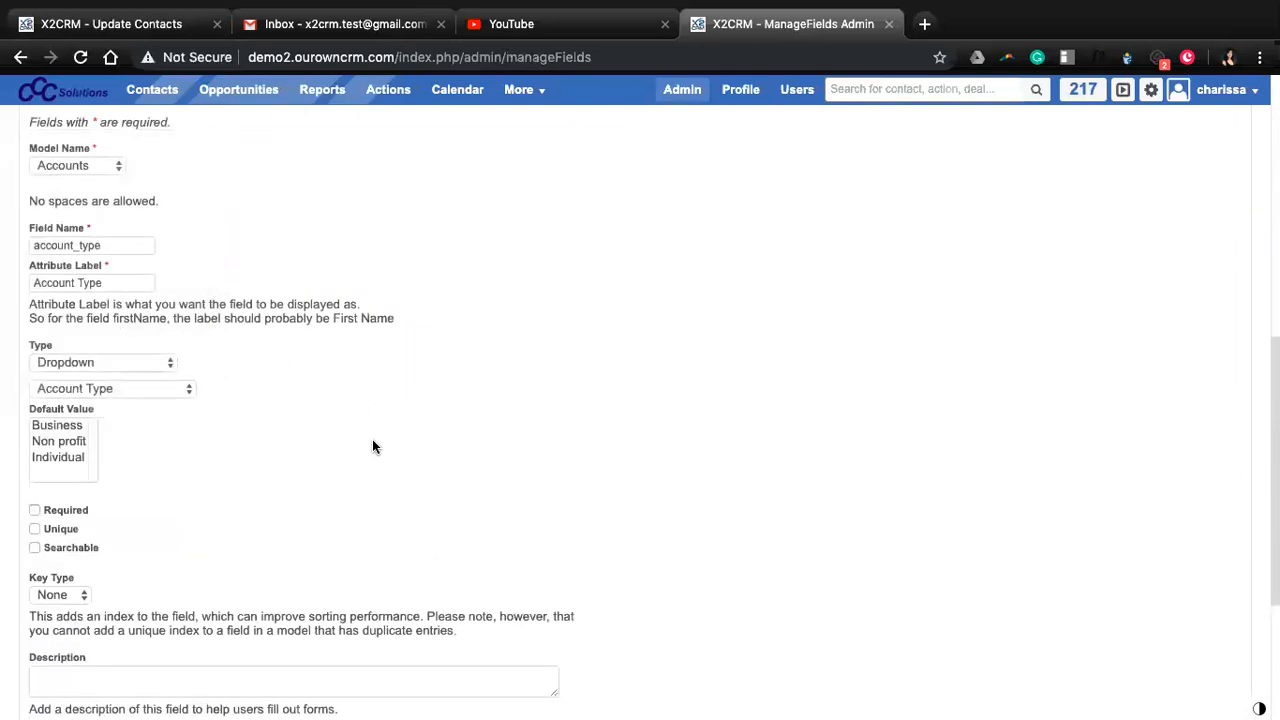
# - Check the remaining settings of the new Account Type field and save it
pyautogui.scroll(3, 570, 380)
pyautogui.scroll(-4, 570, 380)
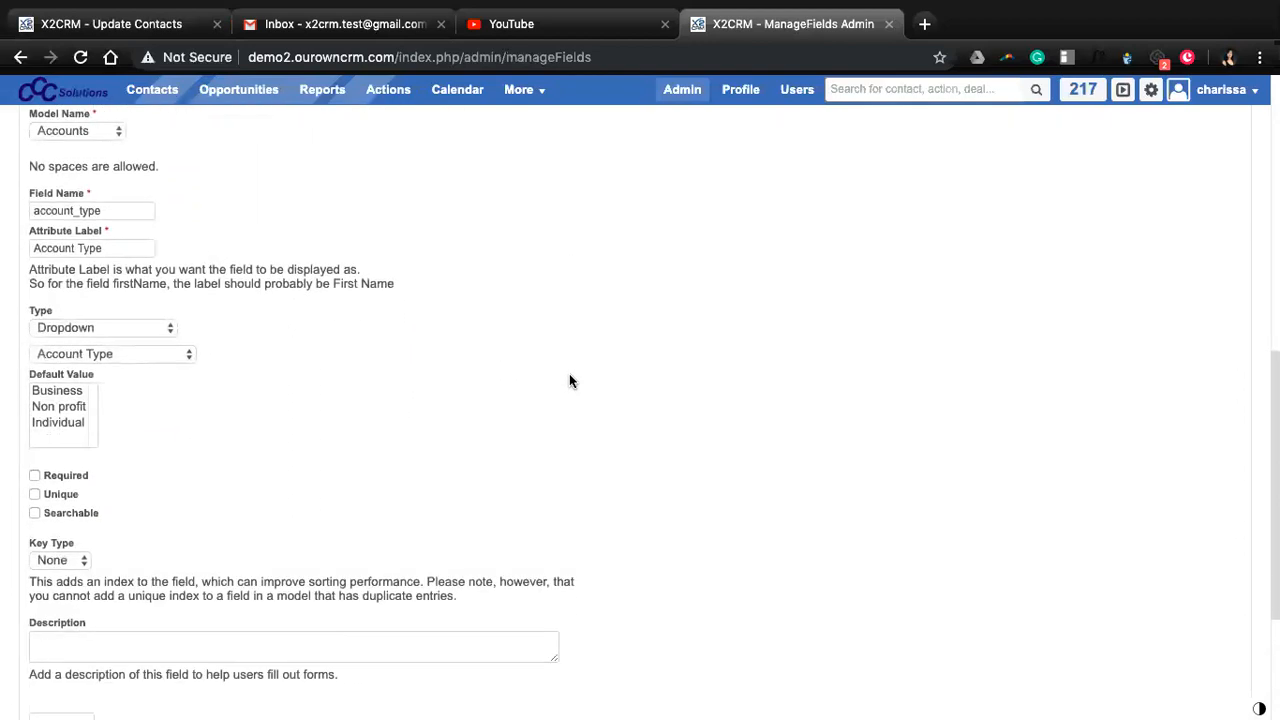
pyautogui.scroll(-2, 538, 431)
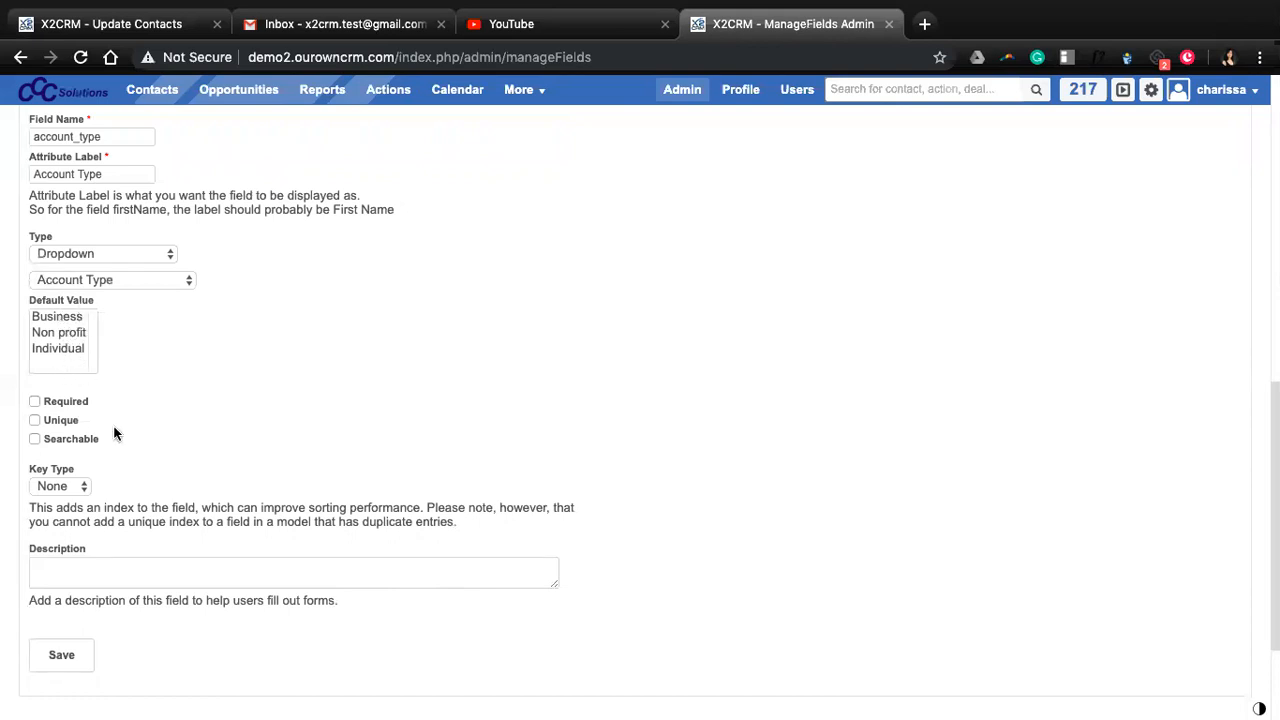
pyautogui.scroll(-1, 187, 452)
pyautogui.scroll(1, 187, 452)
pyautogui.scroll(-1, 187, 452)
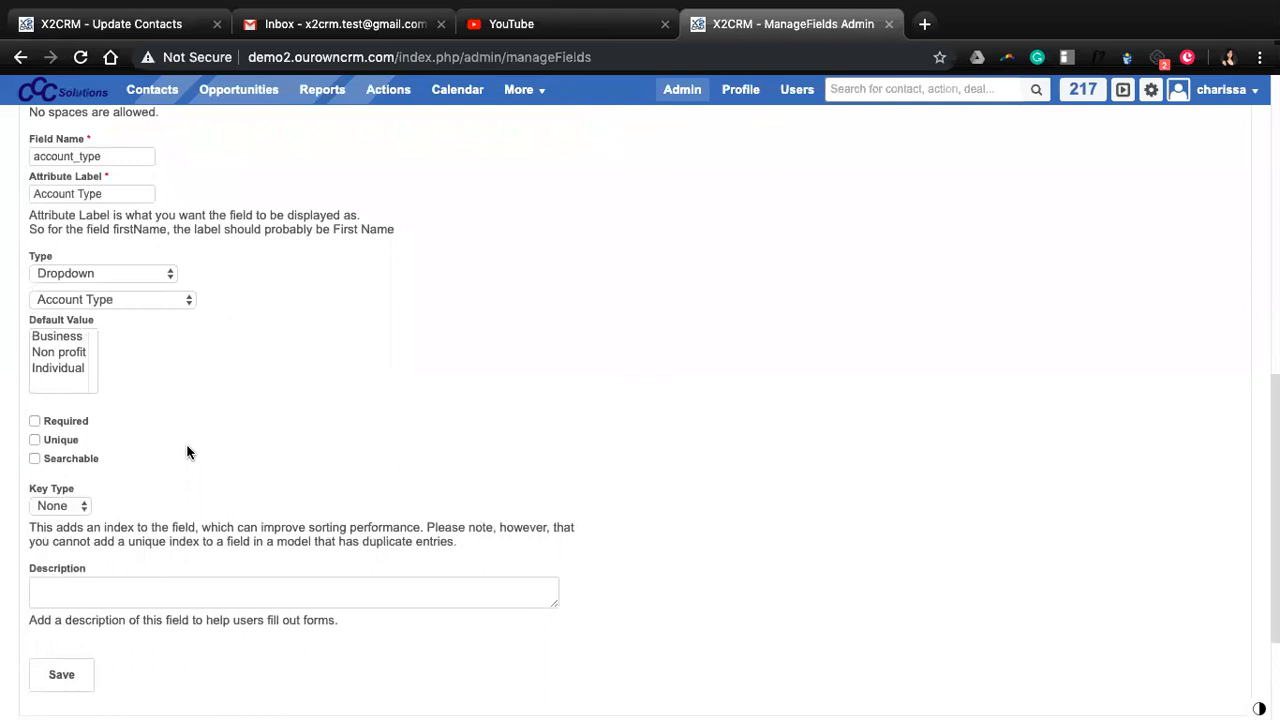
pyautogui.click(60, 676)
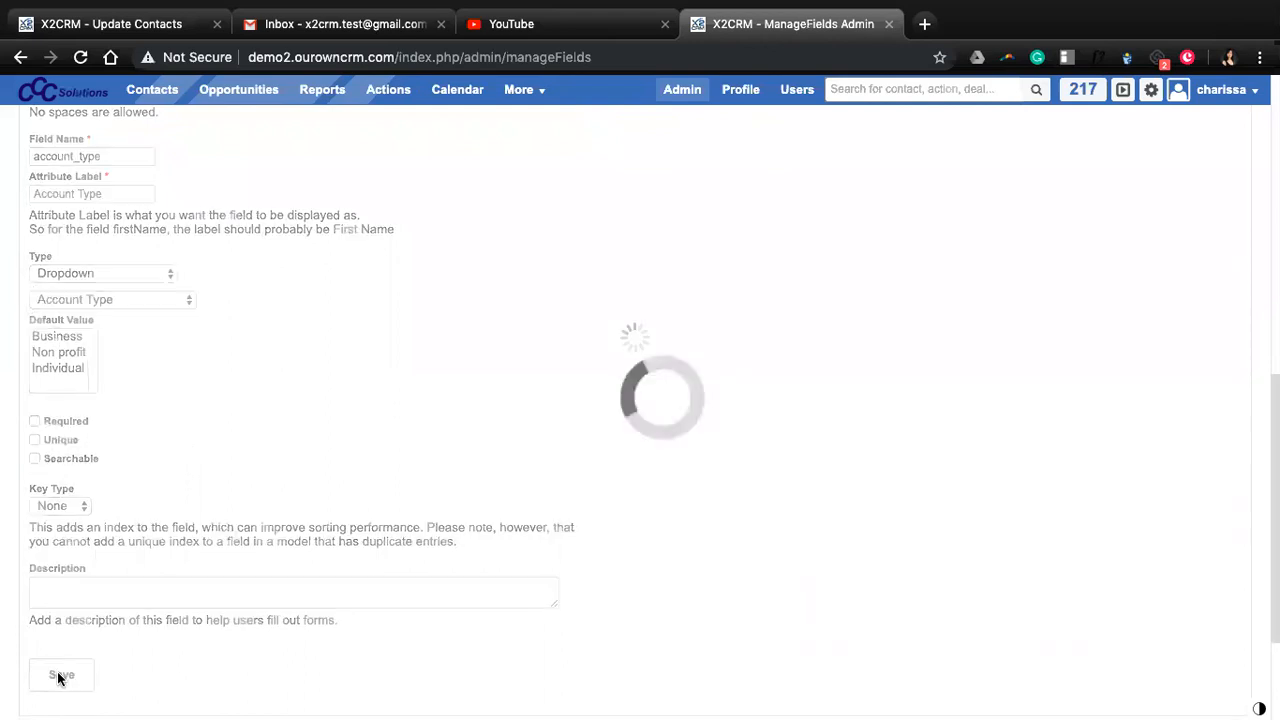
# - Open the Form Editor from the X2Studio customization tools in the administration area
pyautogui.click(682, 92)
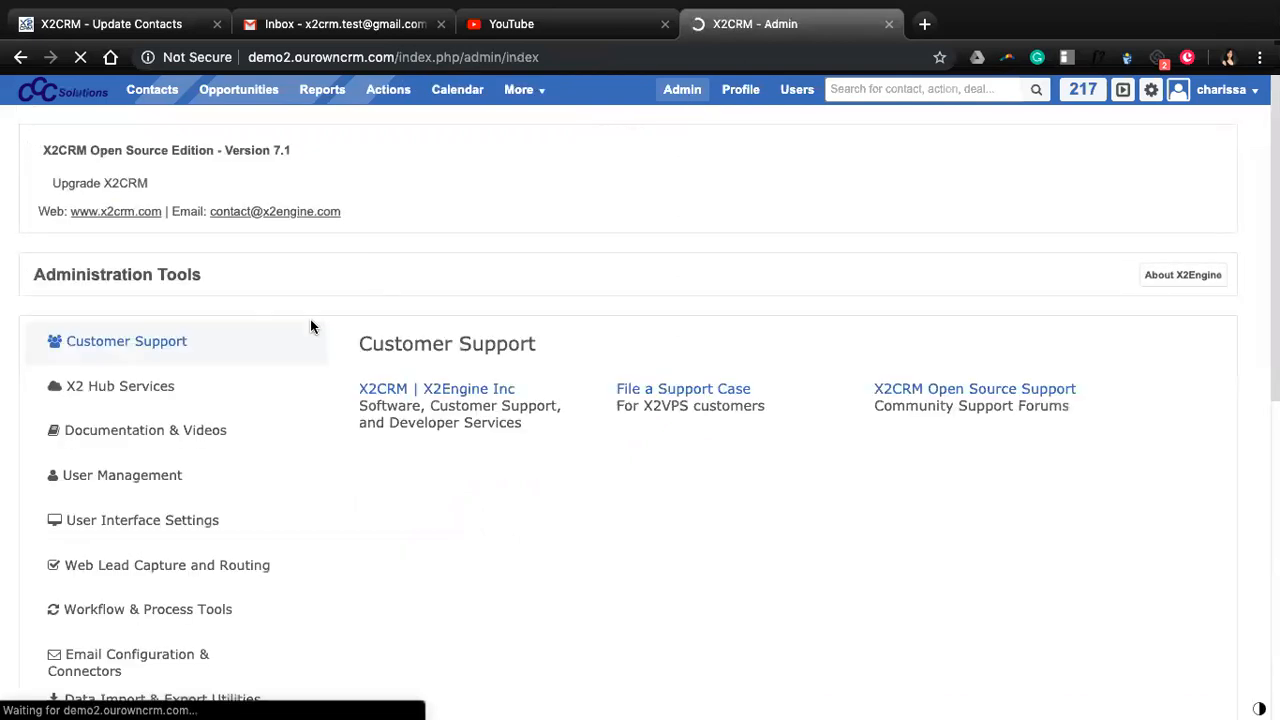
pyautogui.scroll(-2, 289, 434)
pyautogui.scroll(-2, 181, 587)
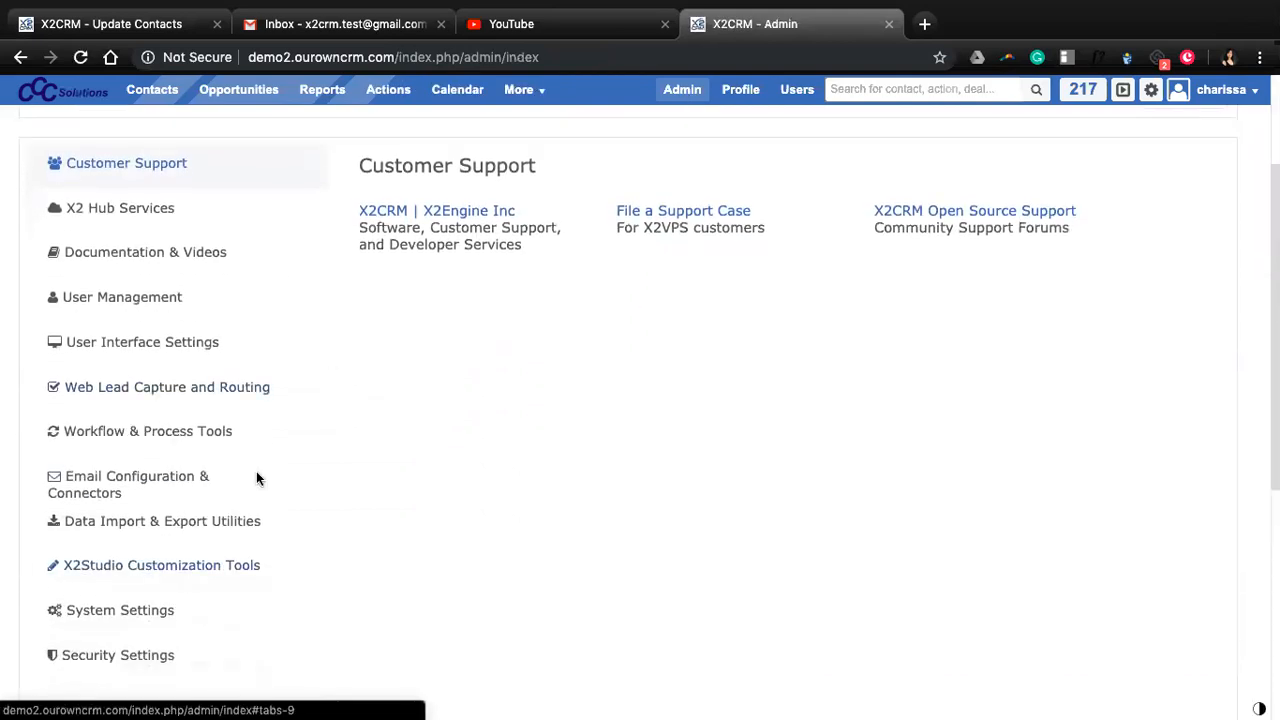
pyautogui.click(258, 565)
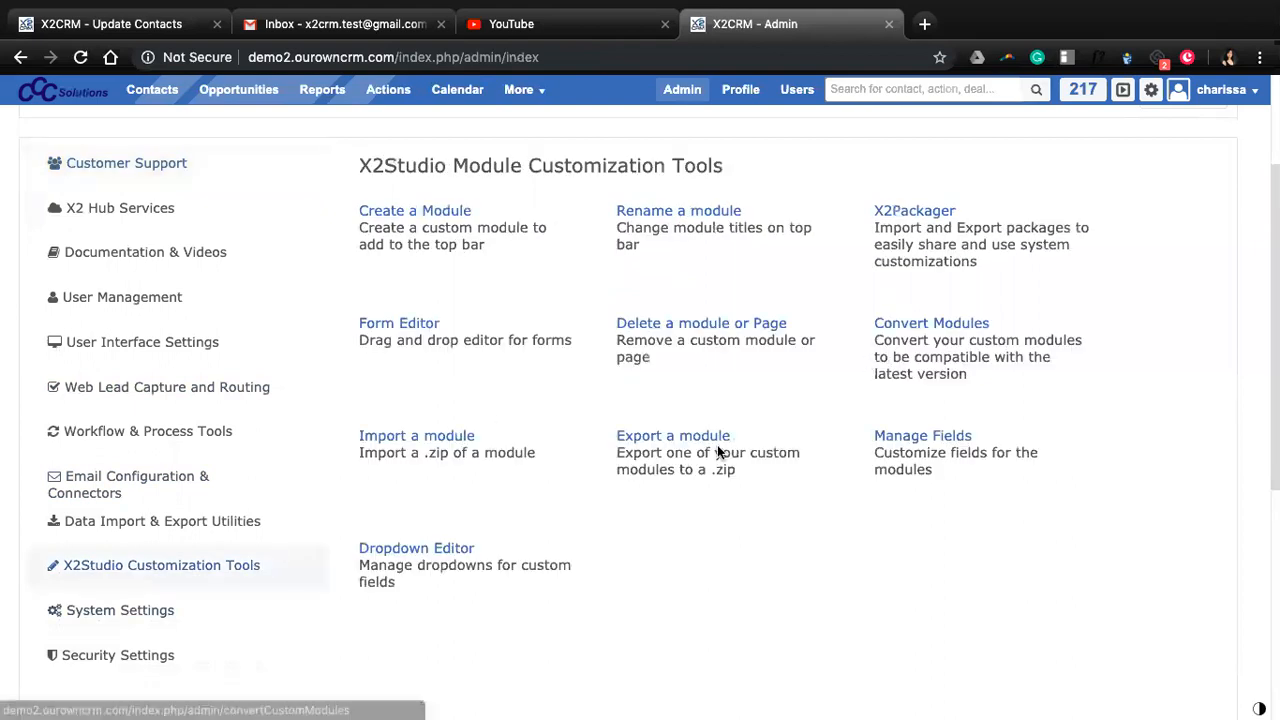
pyautogui.click(428, 326)
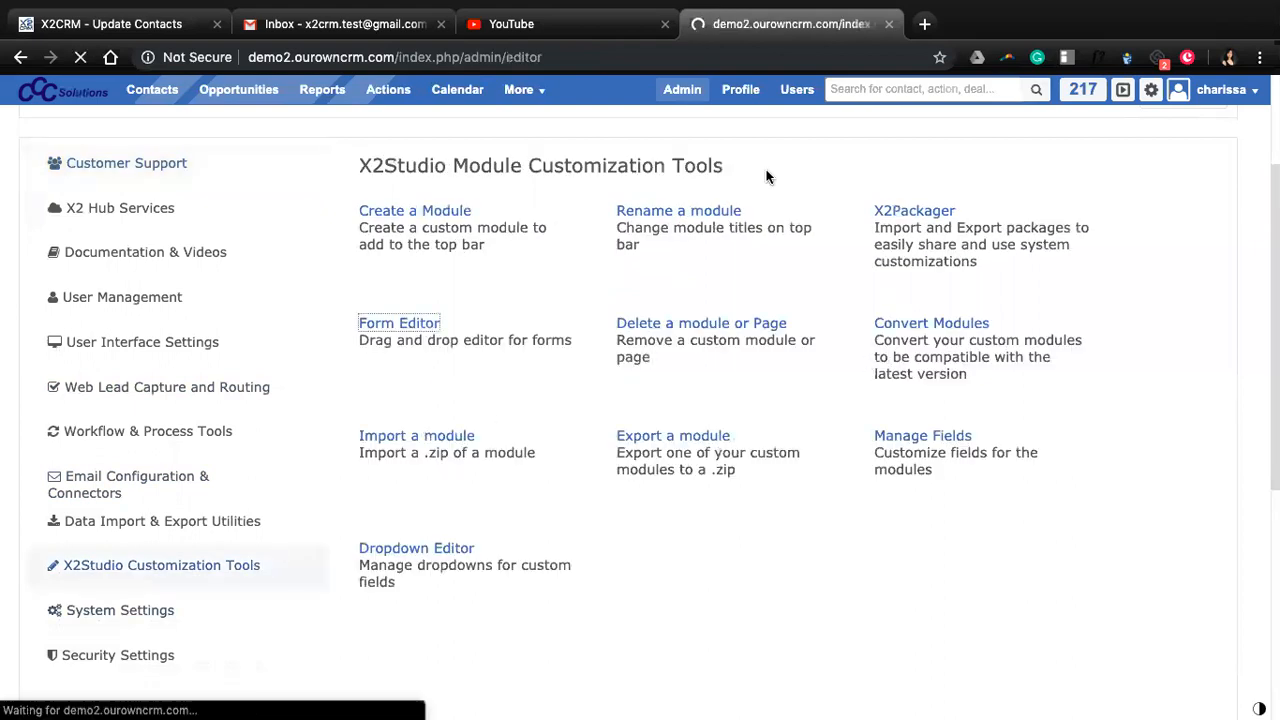
# - Load the Form (Default) layout of the Accounts model in the Form Editor
pyautogui.click(114, 251)
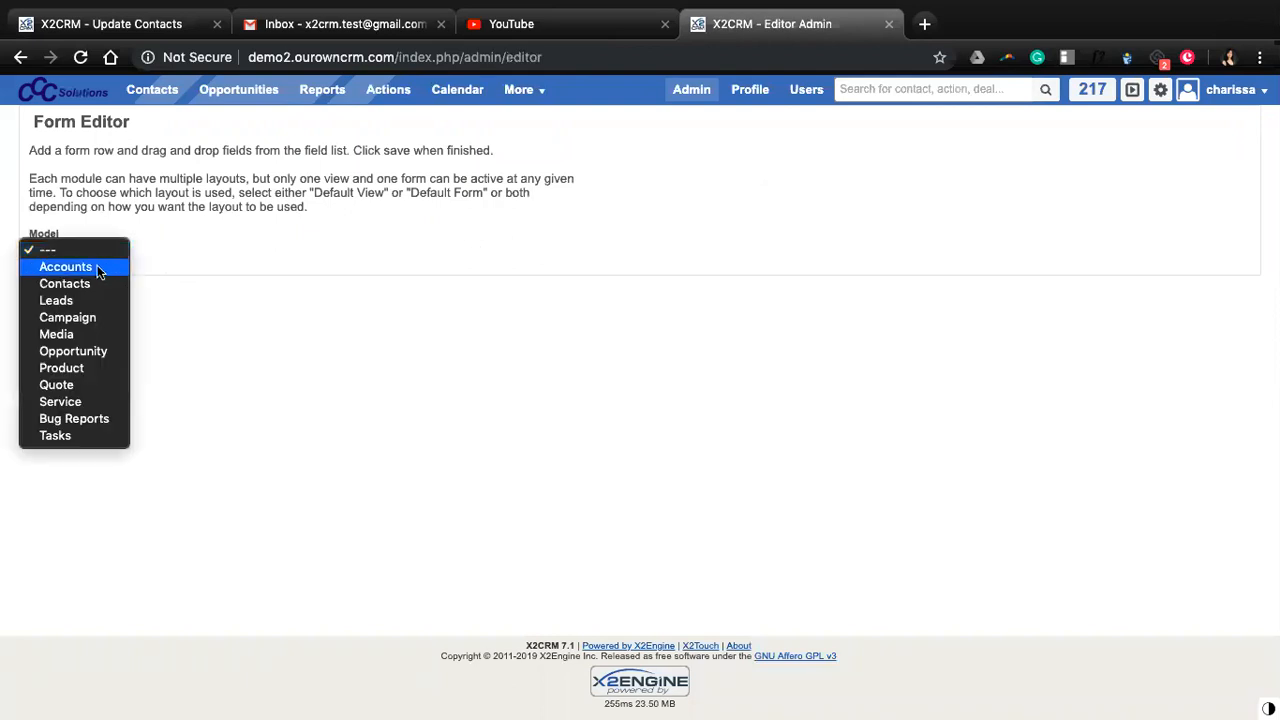
pyautogui.click(95, 268)
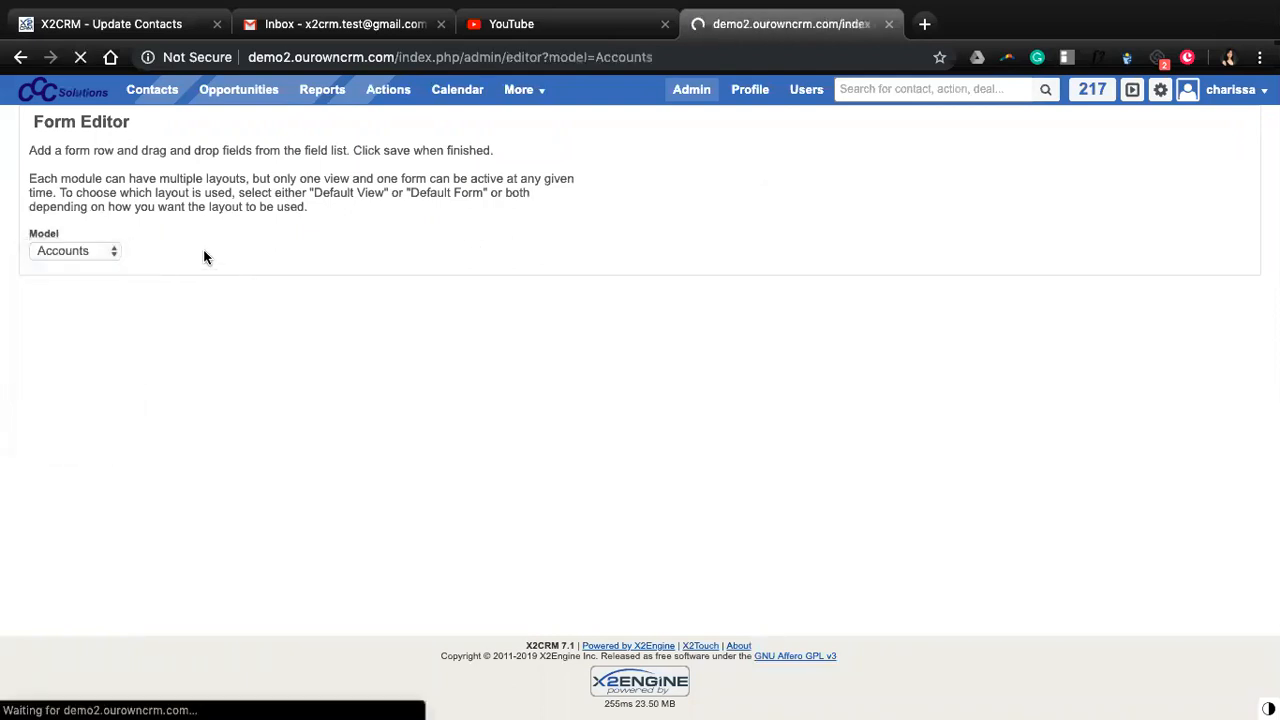
pyautogui.click(203, 254)
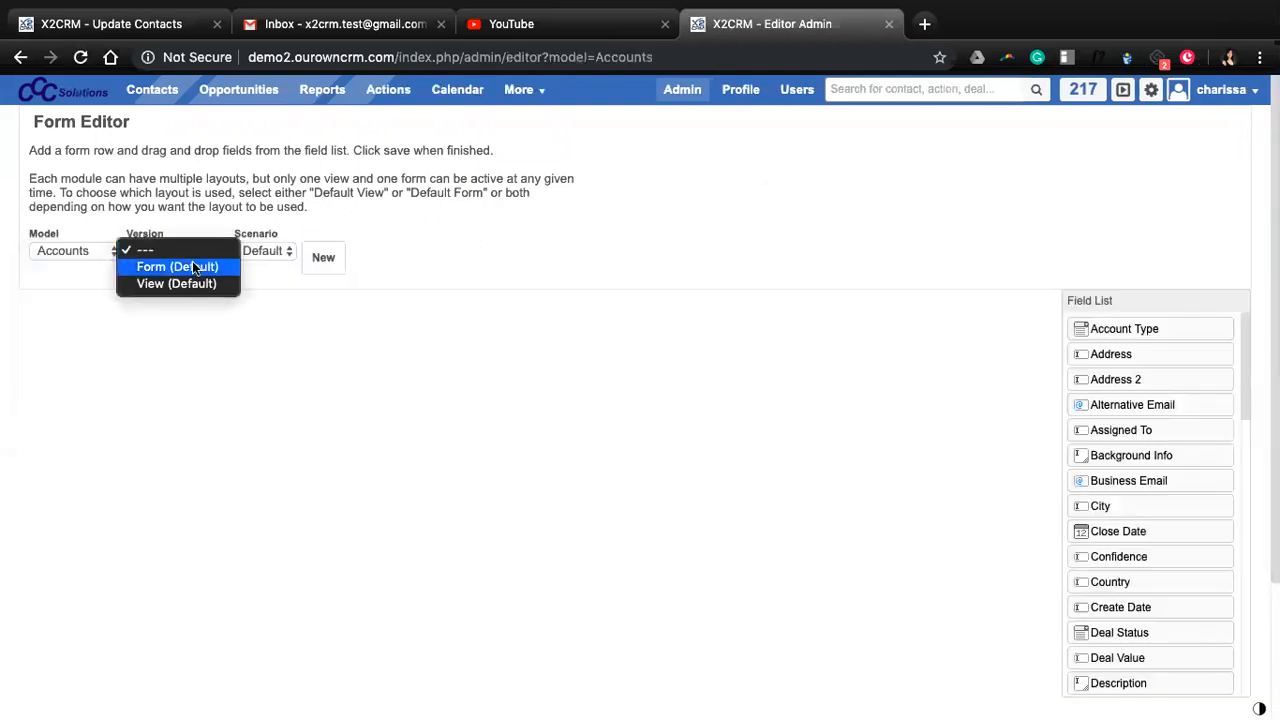
pyautogui.click(192, 262)
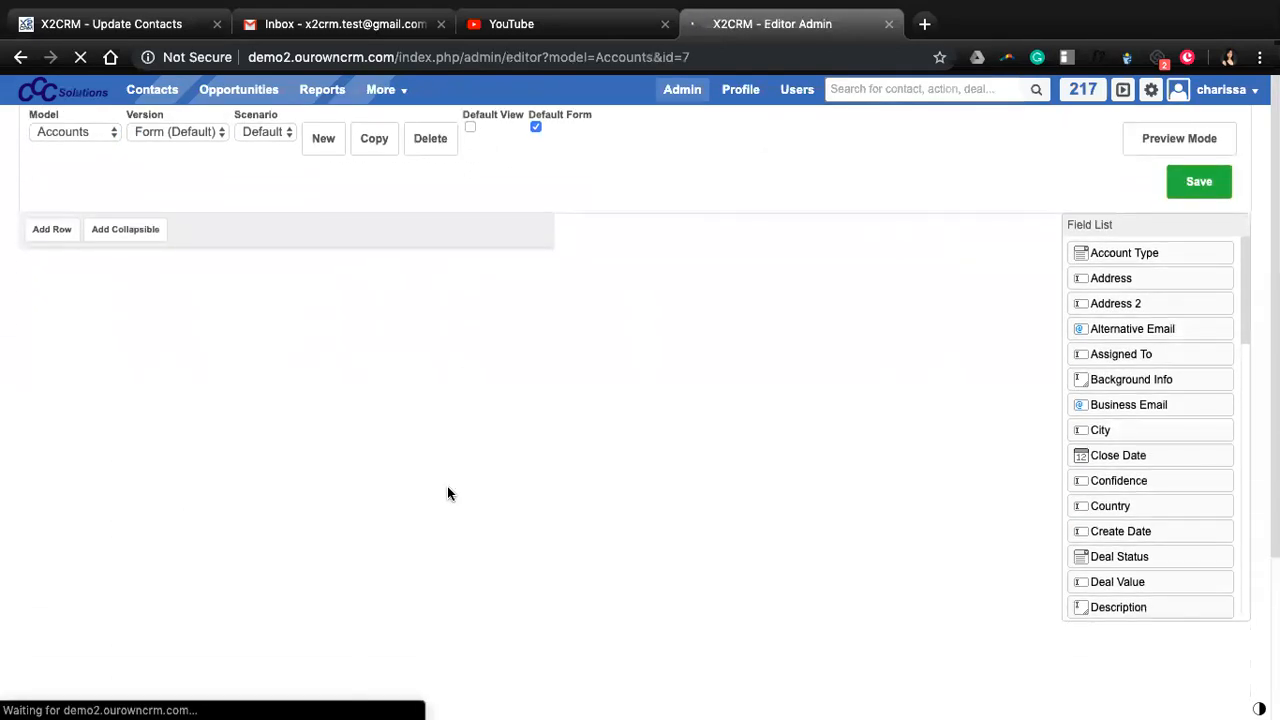
# - Add the Account Type field to the Accounts form above the Type field and save the layout
pyautogui.scroll(-1, 691, 440)
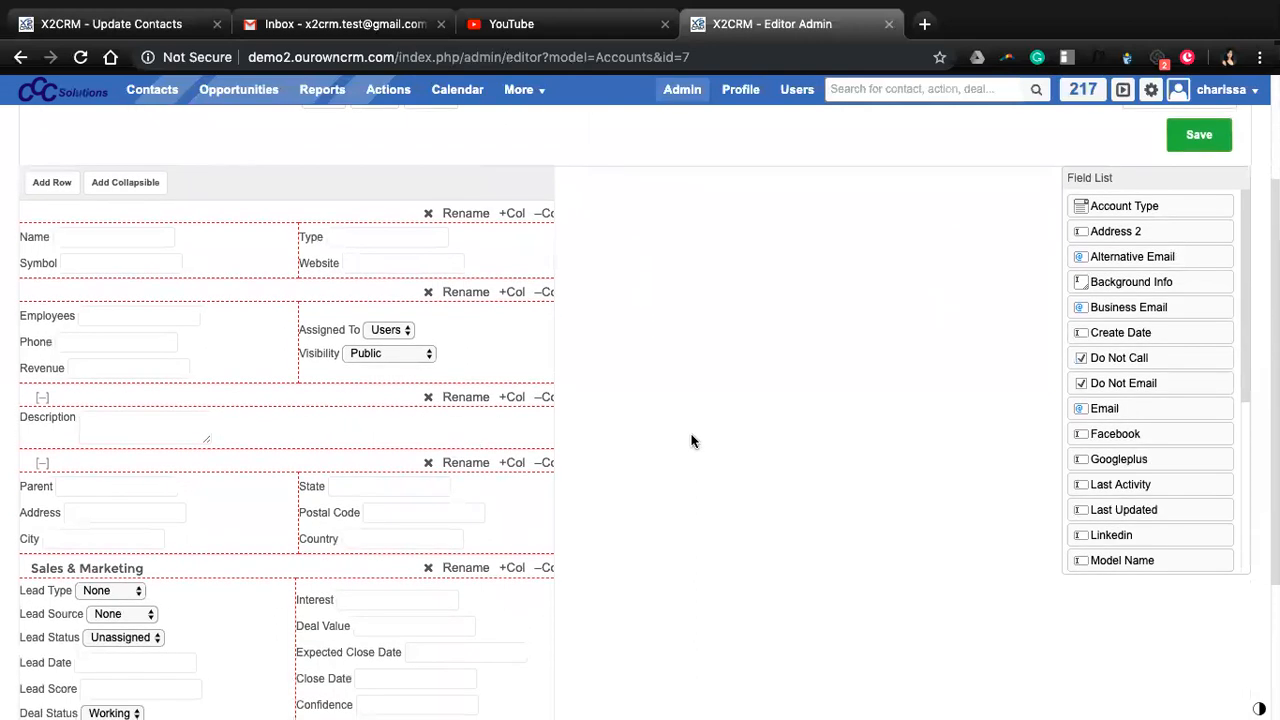
pyautogui.scroll(1, 691, 440)
pyautogui.moveTo(1163, 229); pyautogui.dragTo(342, 261)
pyautogui.click(1199, 157)
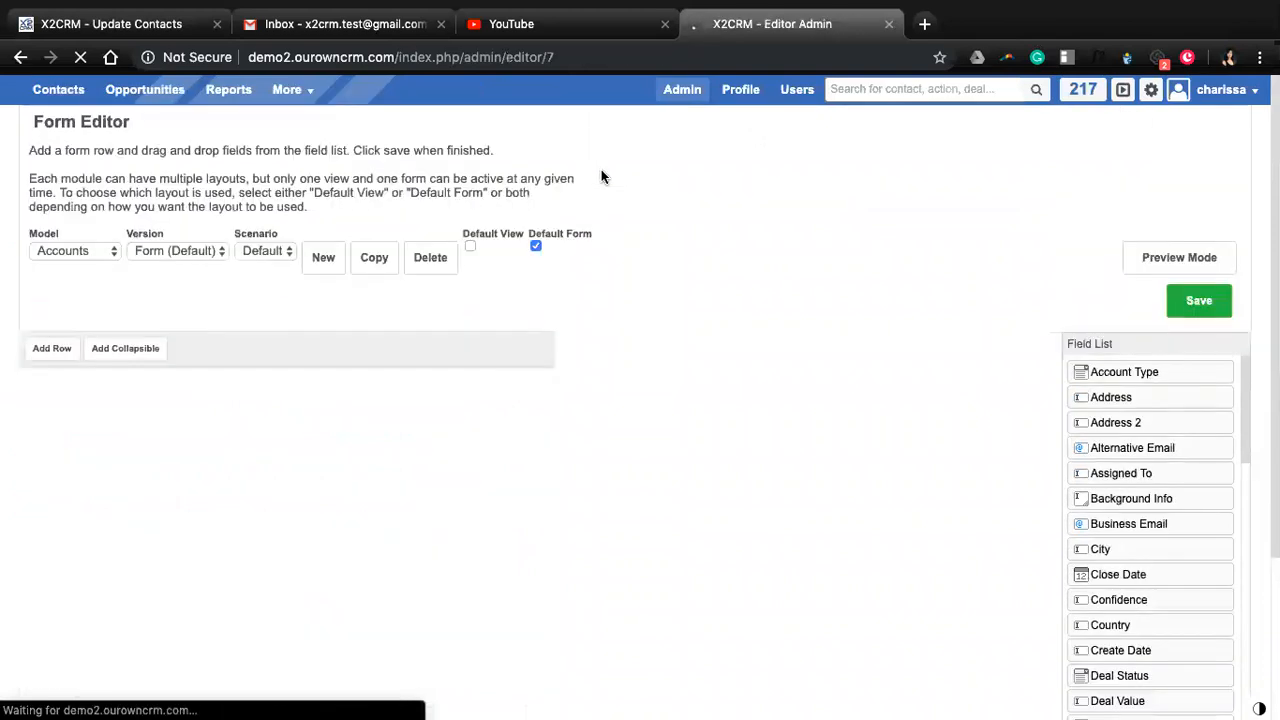
# - Switch to the browser tab with the contact record and start a new account in the Accounts module
pyautogui.click(155, 30)
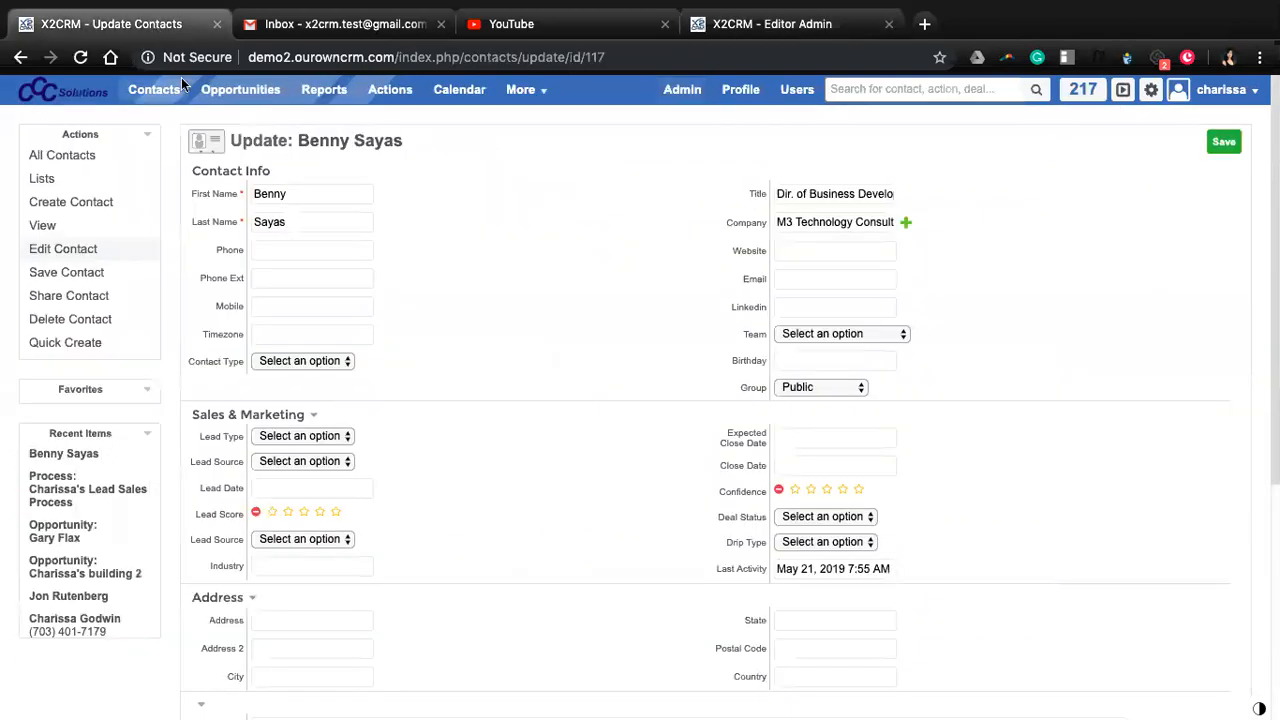
pyautogui.moveTo(533, 96)
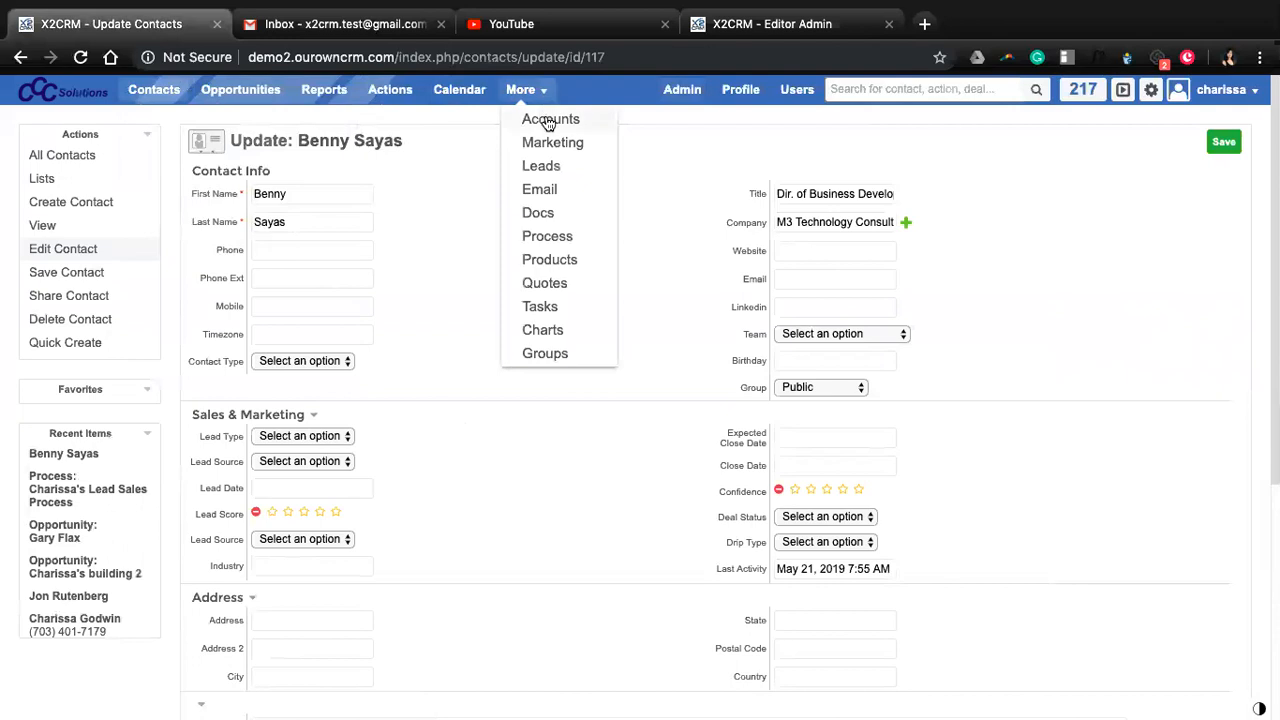
pyautogui.click(545, 120)
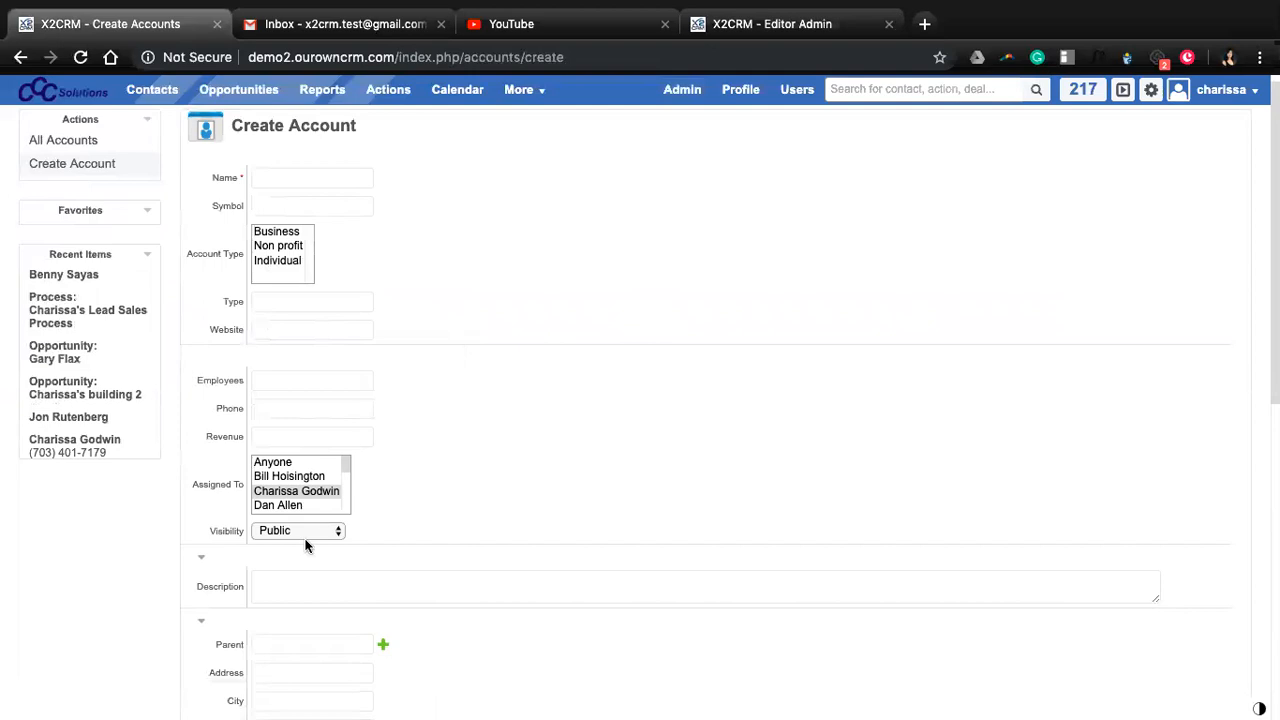
# - Set the new account's visibility to User's Groups
pyautogui.scroll(-1, 327, 530)
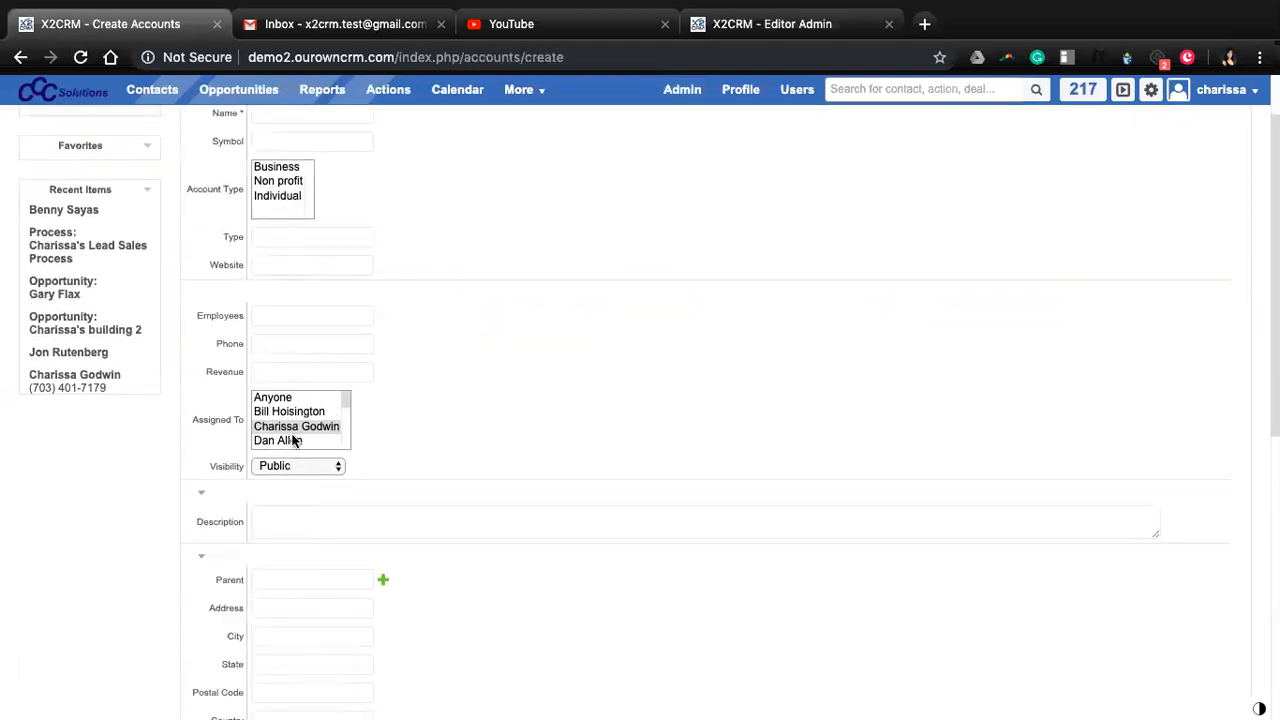
pyautogui.click(279, 466)
pyautogui.click(316, 467)
pyautogui.click(284, 465)
pyautogui.click(296, 498)
pyautogui.scroll(1, 411, 380)
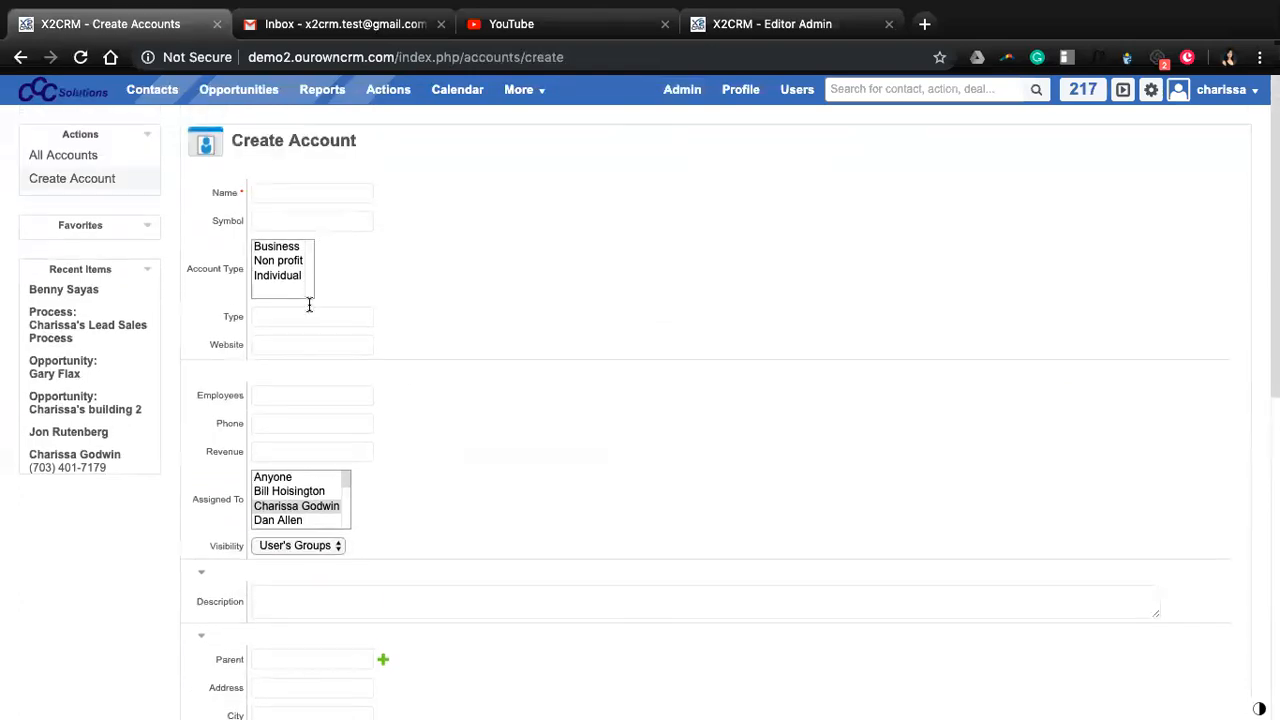
# - Try selecting Business, Non profit and Individual together in the Account Type list
pyautogui.click(287, 248)
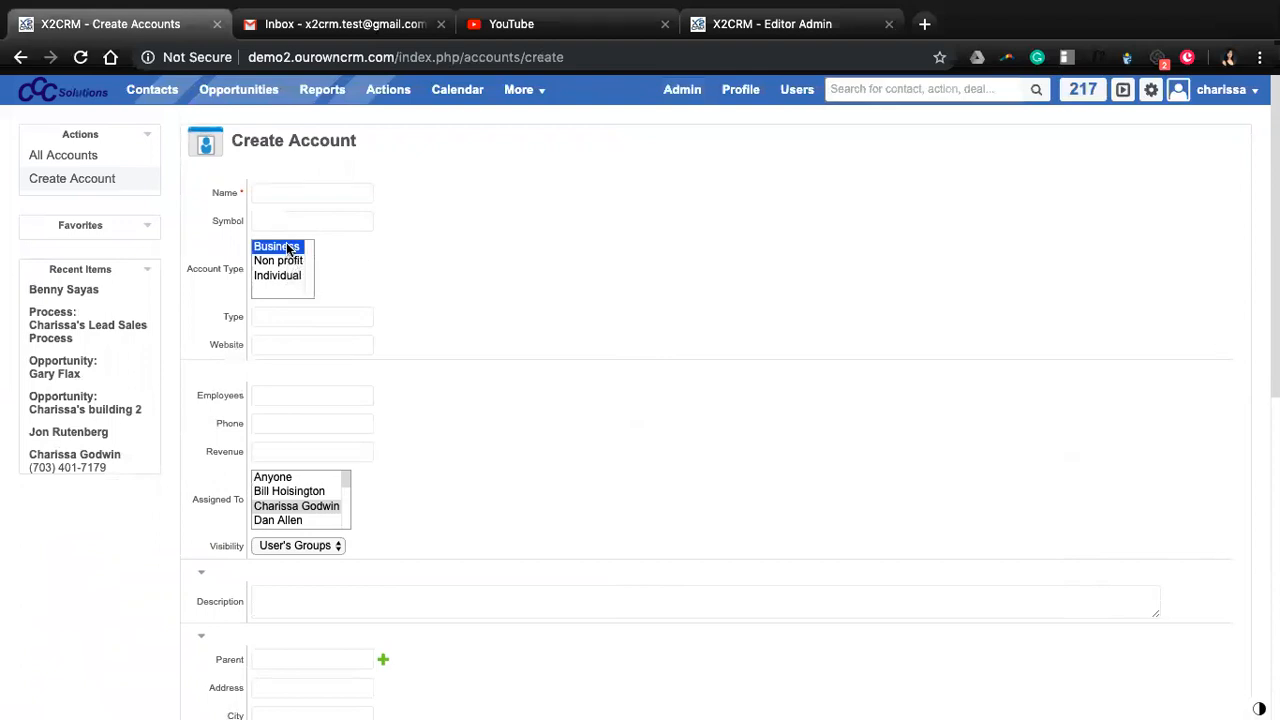
pyautogui.keyDown('shift'); pyautogui.click(286, 260); pyautogui.keyUp('shift')
pyautogui.keyDown('shift'); pyautogui.click(285, 276); pyautogui.keyUp('shift')
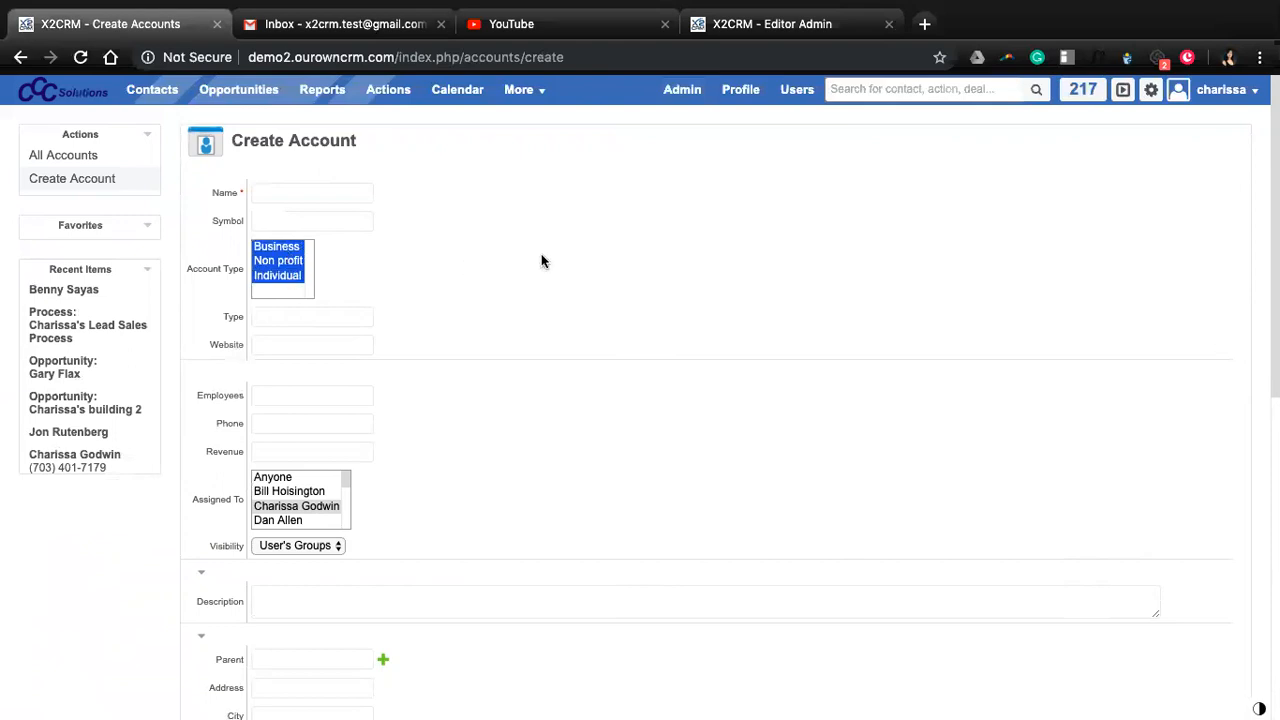
pyautogui.keyDown('super'); pyautogui.click(278, 247); pyautogui.keyUp('super')
pyautogui.keyDown('super'); pyautogui.click(280, 262); pyautogui.keyUp('super')
pyautogui.keyDown('super'); pyautogui.click(281, 276); pyautogui.keyUp('super')
pyautogui.scroll(-2, 480, 329)
pyautogui.scroll(2, 480, 329)
# - Select Non profit and Individual as the account types and assign the account to Anyone
pyautogui.click(280, 262)
pyautogui.keyDown('super'); pyautogui.click(281, 276); pyautogui.keyUp('super')
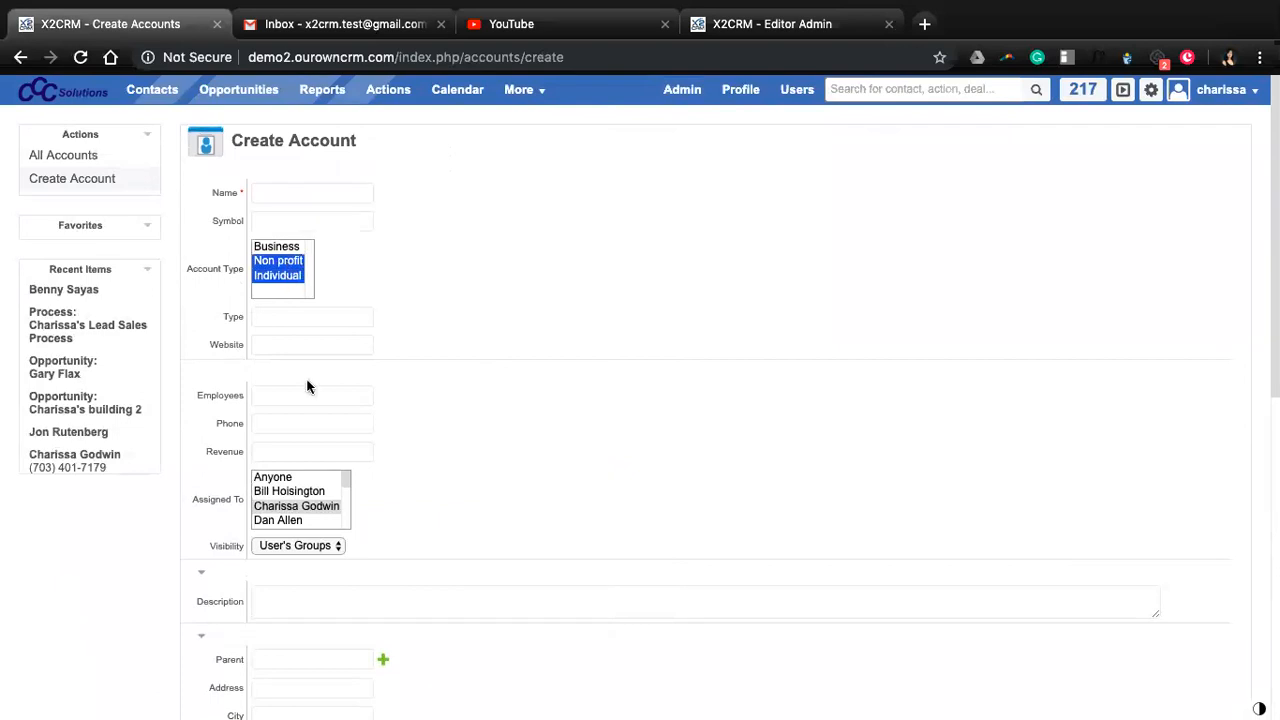
pyautogui.click(296, 478)
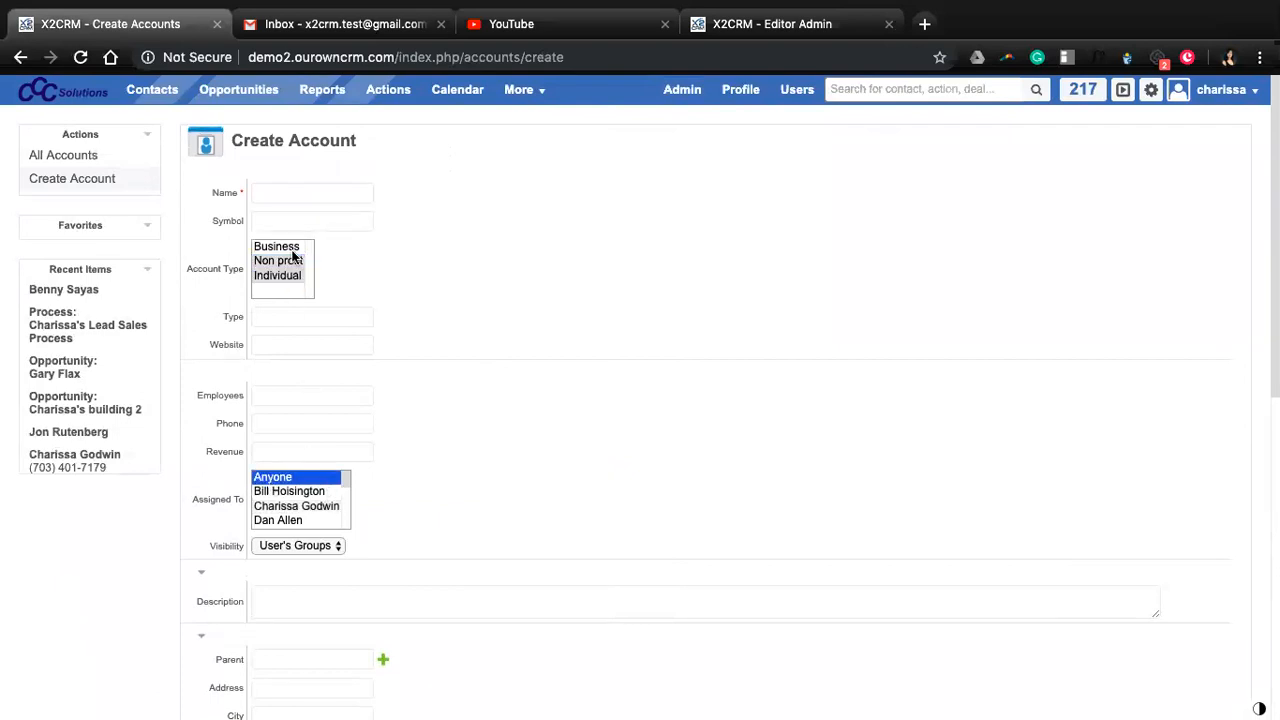
# - Name the new account Tester Company, save it, and look over its record
pyautogui.click(288, 197)
pyautogui.write('Tester Company')
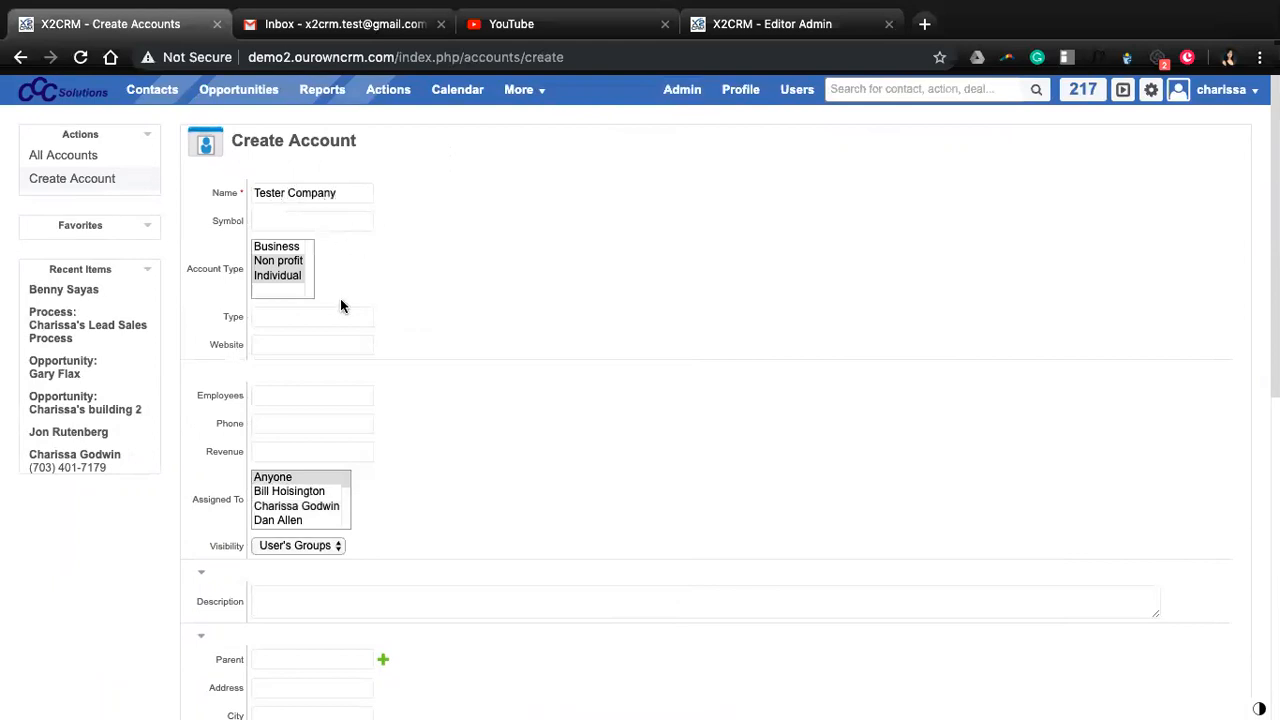
pyautogui.scroll(-6, 340, 300)
pyautogui.click(210, 527)
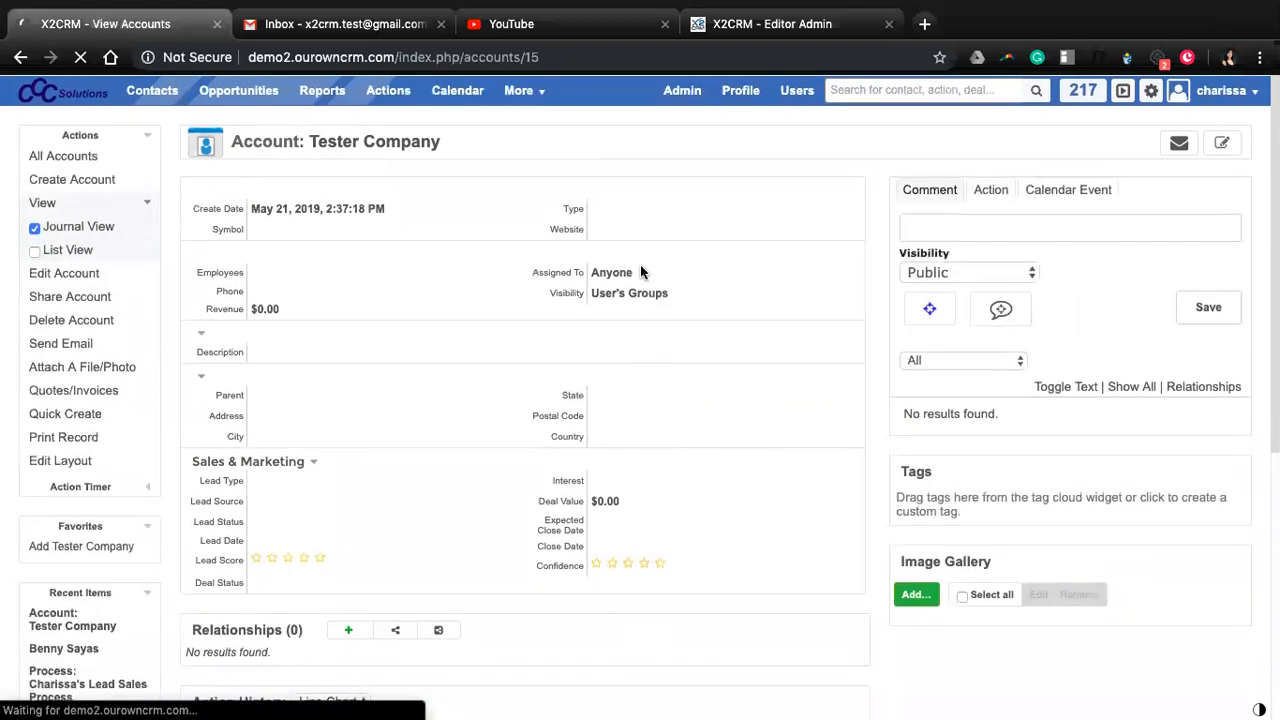
pyautogui.scroll(-2, 483, 368)
pyautogui.scroll(2, 483, 369)
pyautogui.scroll(1, 481, 369)
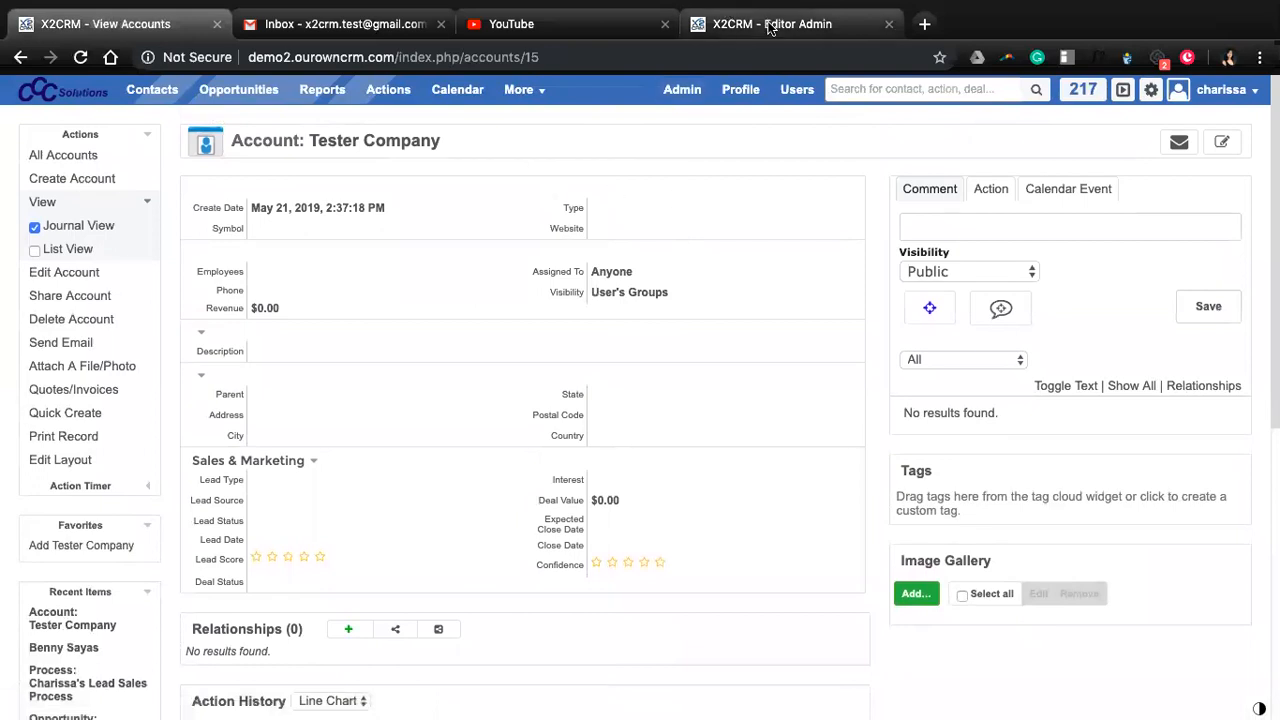
# - Return to the Form Editor, make the Accounts default form the default view as well, and save the layout
pyautogui.click(700, 26)
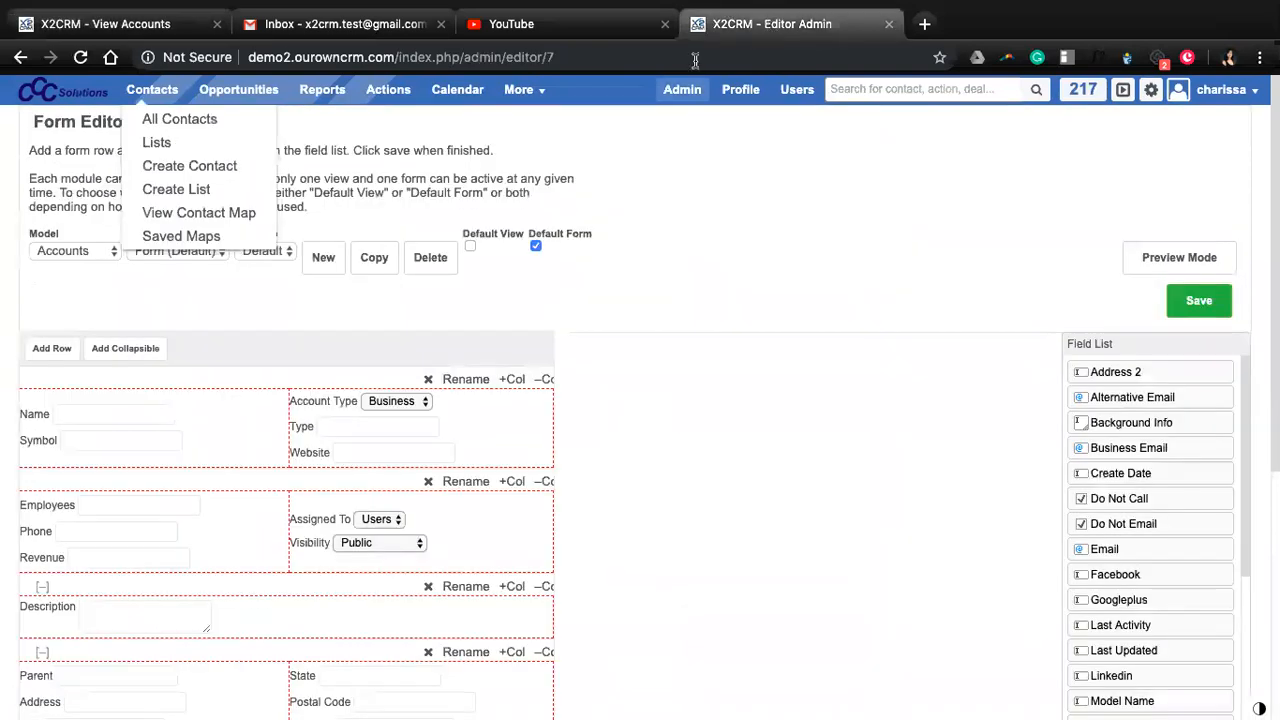
pyautogui.click(212, 256)
pyautogui.click(471, 250)
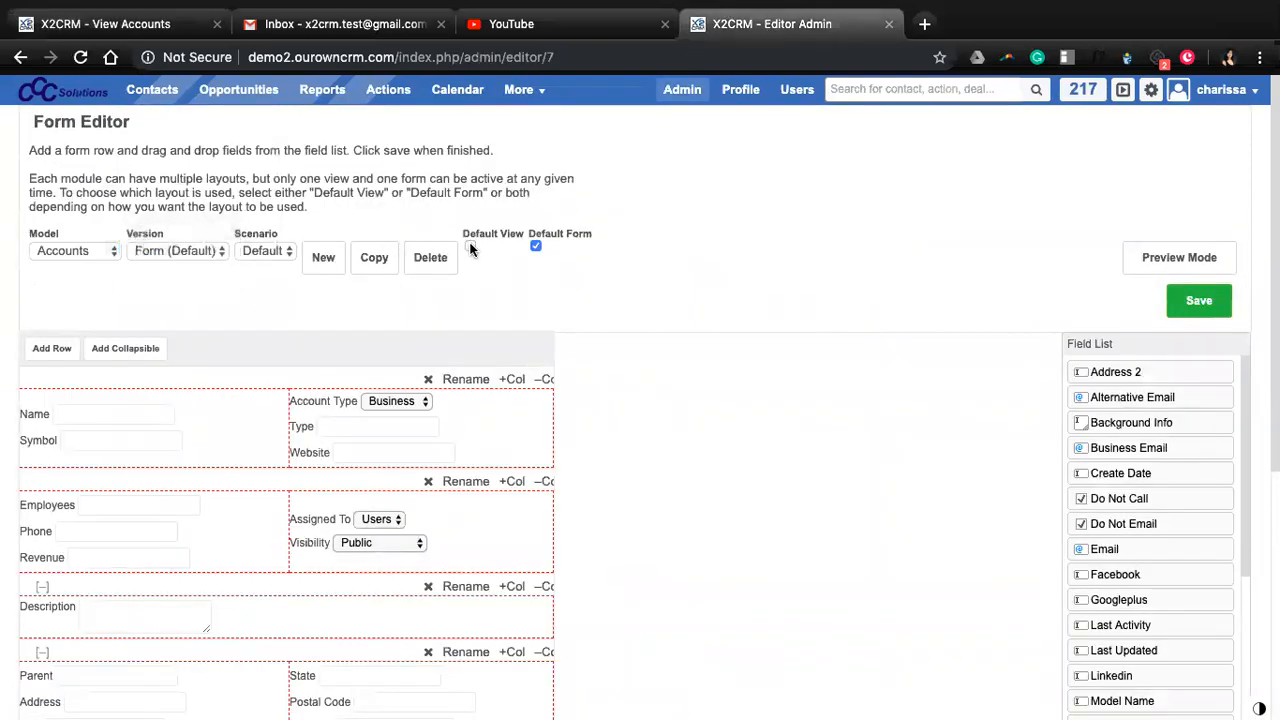
pyautogui.click(470, 246)
pyautogui.click(1205, 302)
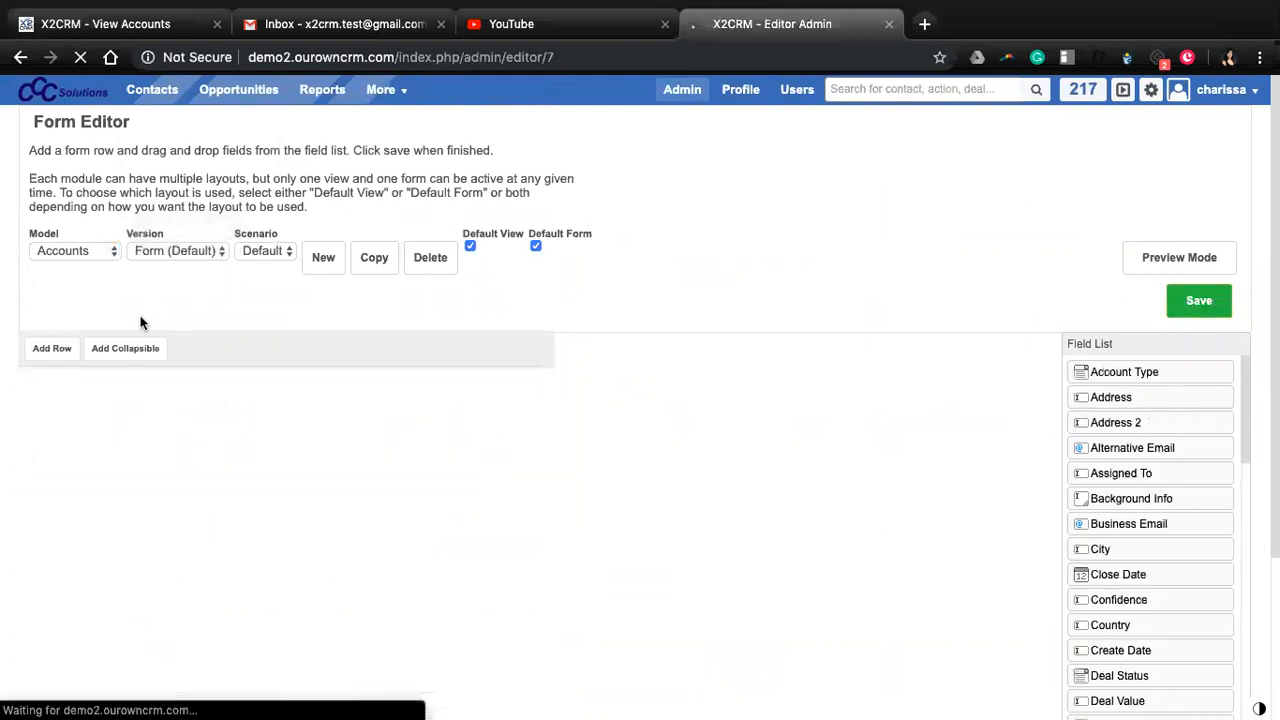
# - Load the Accounts View layout in the Form Editor, and reload the Tester Company record to check its layout
pyautogui.click(205, 255)
pyautogui.click(197, 268)
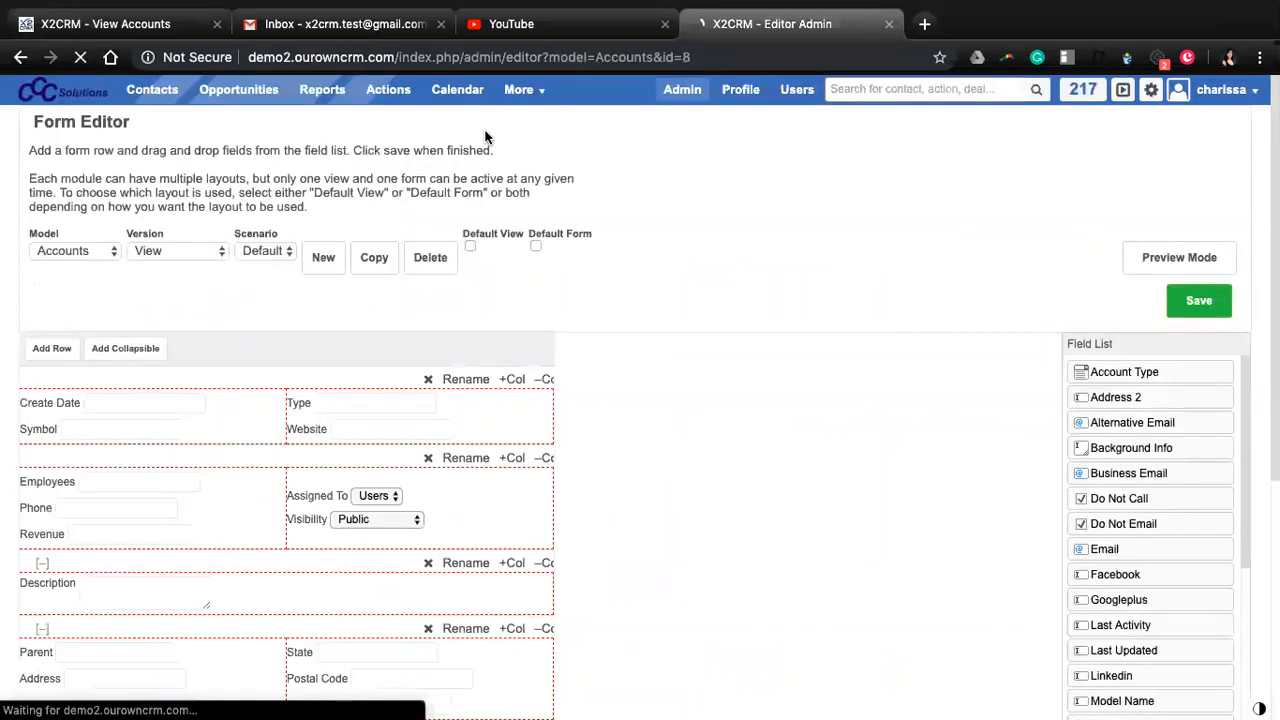
pyautogui.click(120, 24)
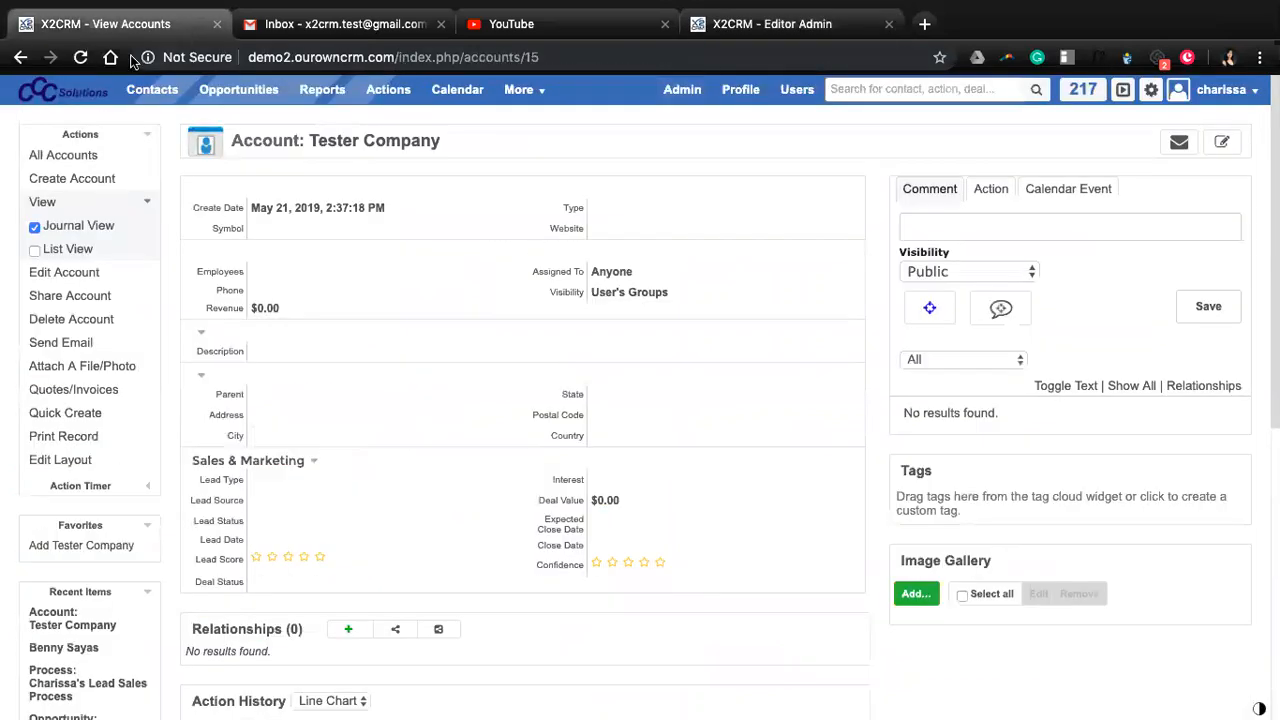
pyautogui.click(80, 57)
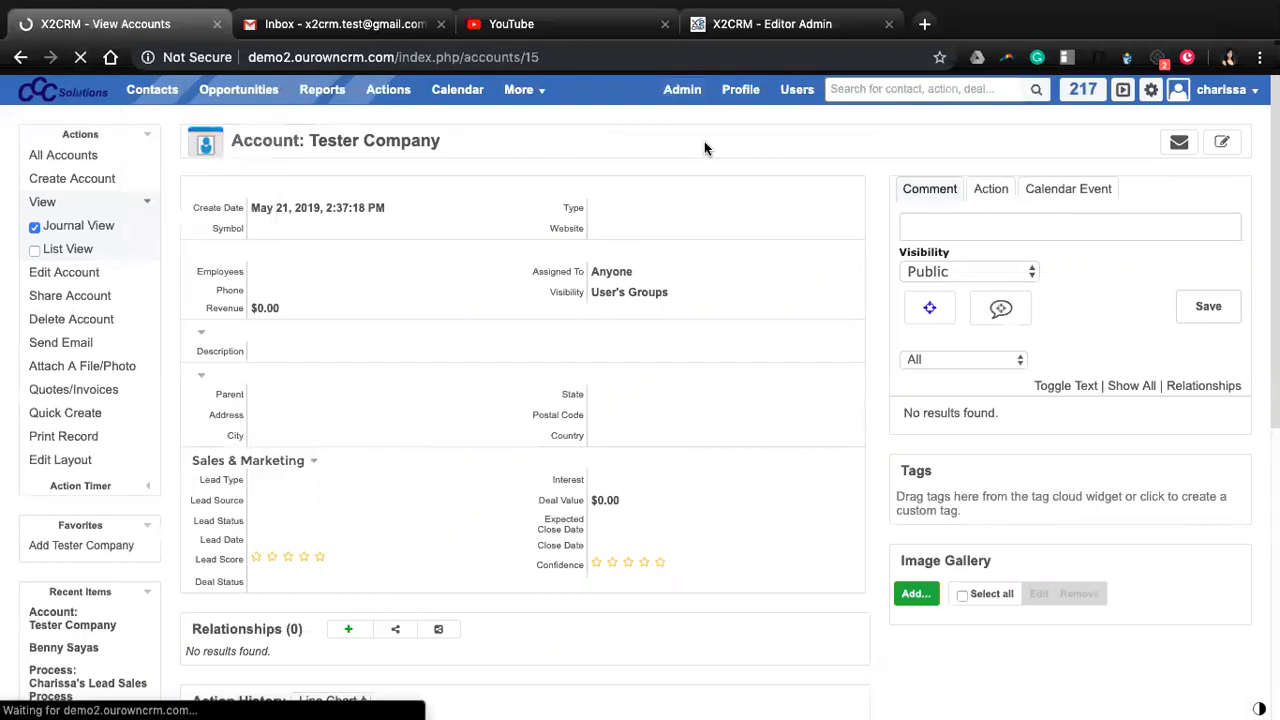